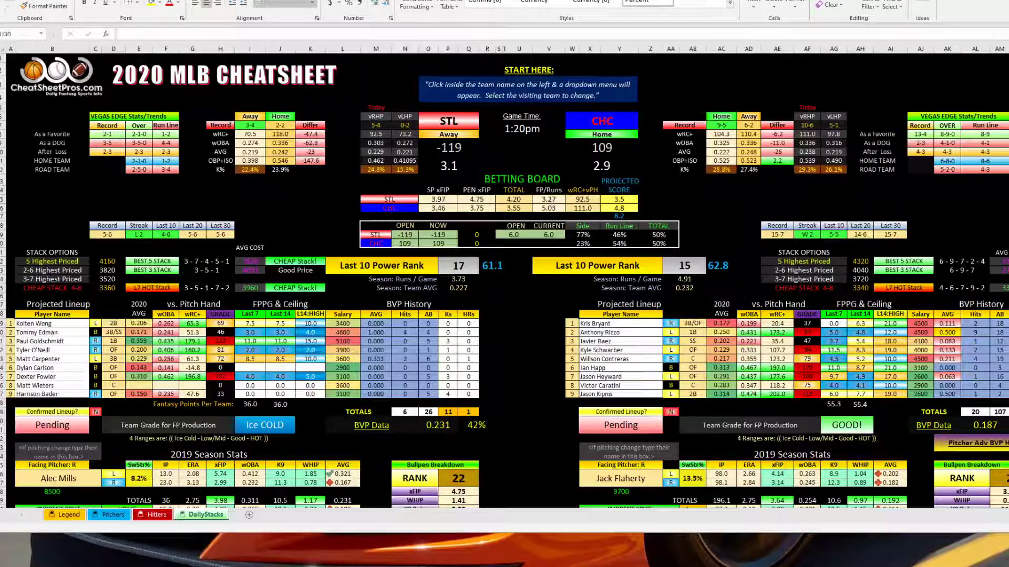
Step: Review the Betting Board's opening and current odds table and its Projected Score column for the STL–CHC game
left_click(356, 225)
left_click_drag(355, 226, 756, 243)
left_click_drag(348, 194, 621, 213)
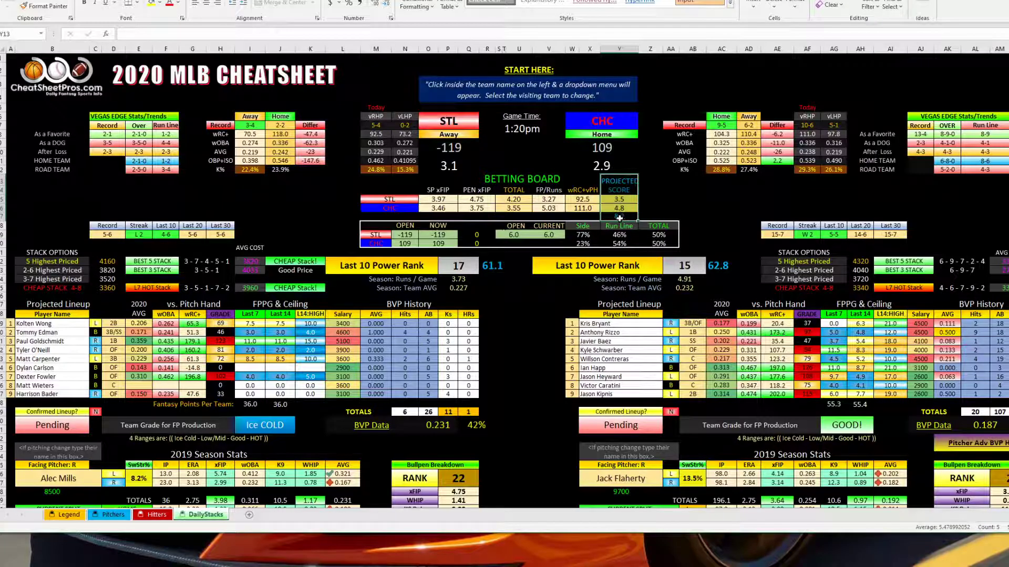
left_click(676, 206)
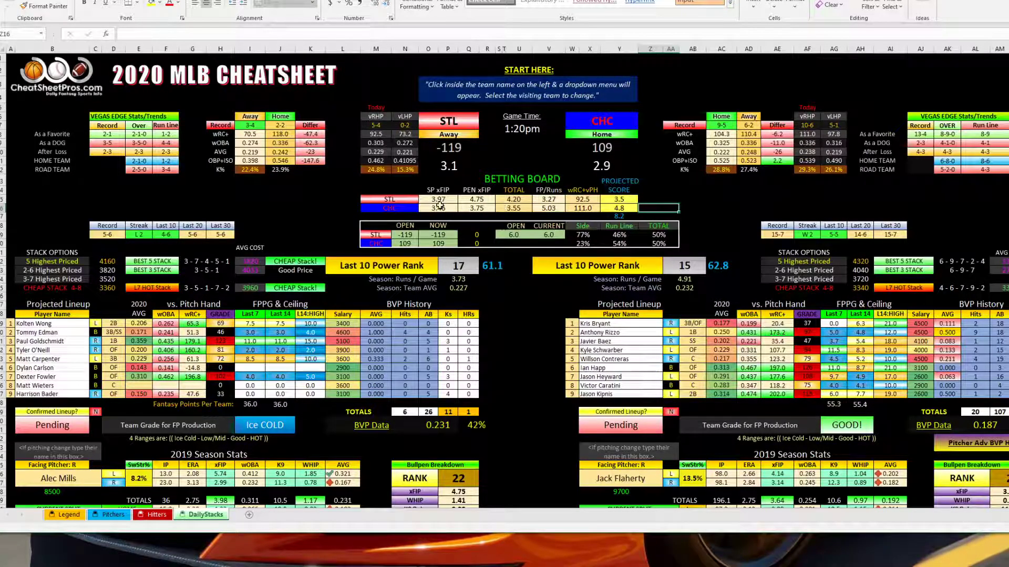
Step: Compare the Betting Board's SP xFIP figures with both starting pitchers' 2020 Season current-split xFIP
left_click_drag(442, 190, 443, 205)
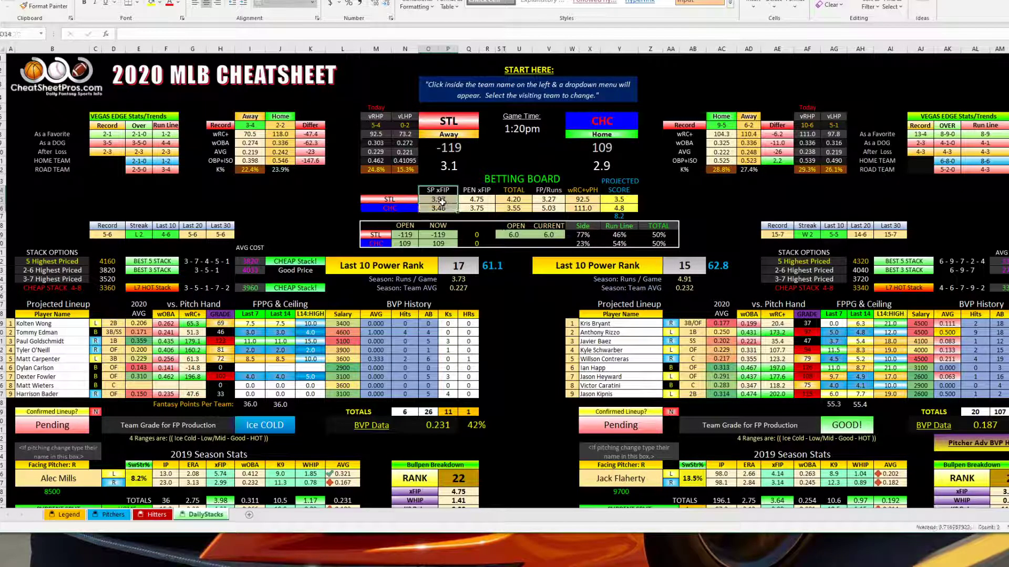
left_click(444, 200)
left_click_drag(419, 200, 390, 199)
left_click(441, 200)
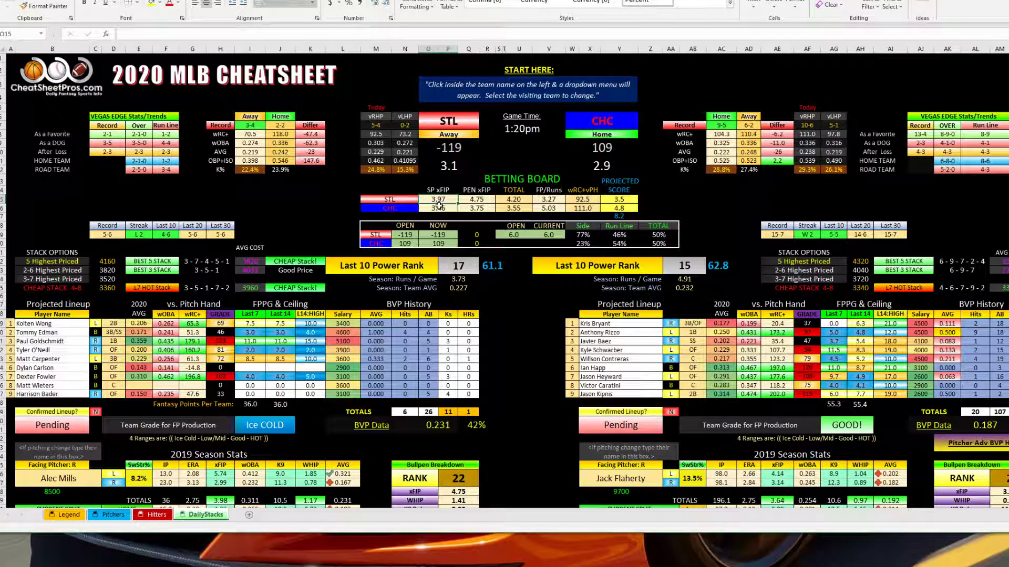
scroll(439, 205, "down", 7)
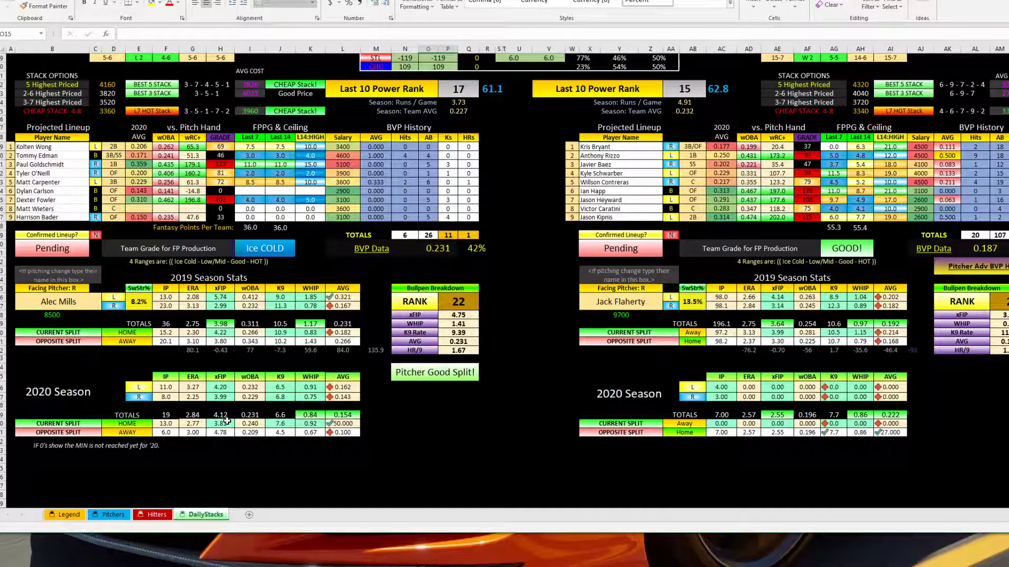
left_click(223, 423)
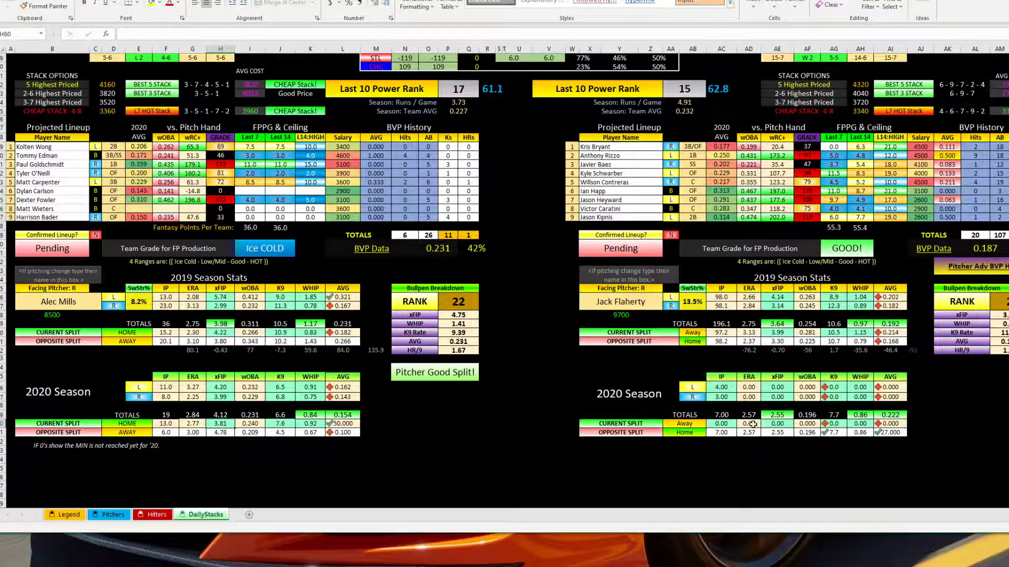
left_click(772, 425)
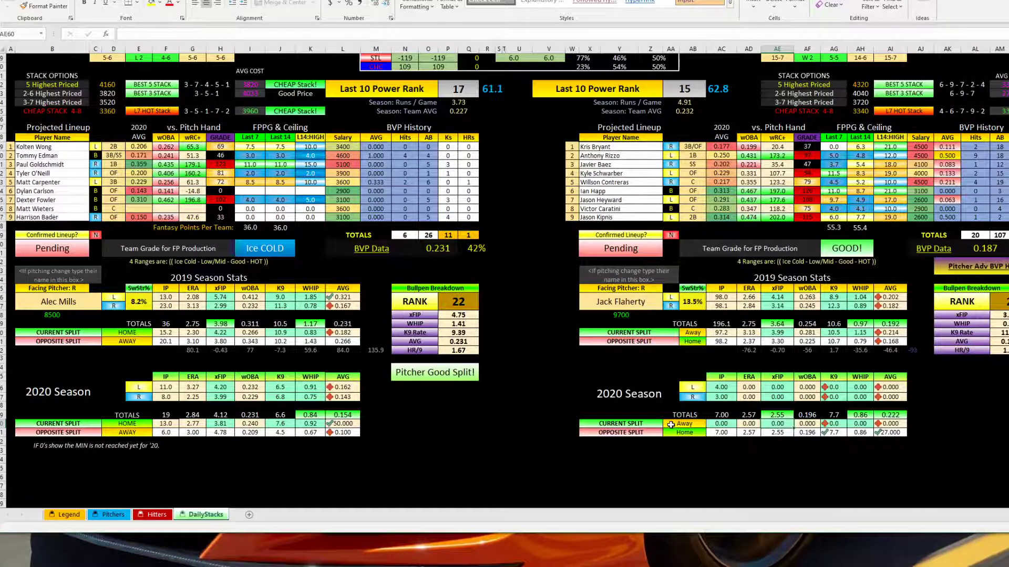
scroll(670, 425, "up", 7)
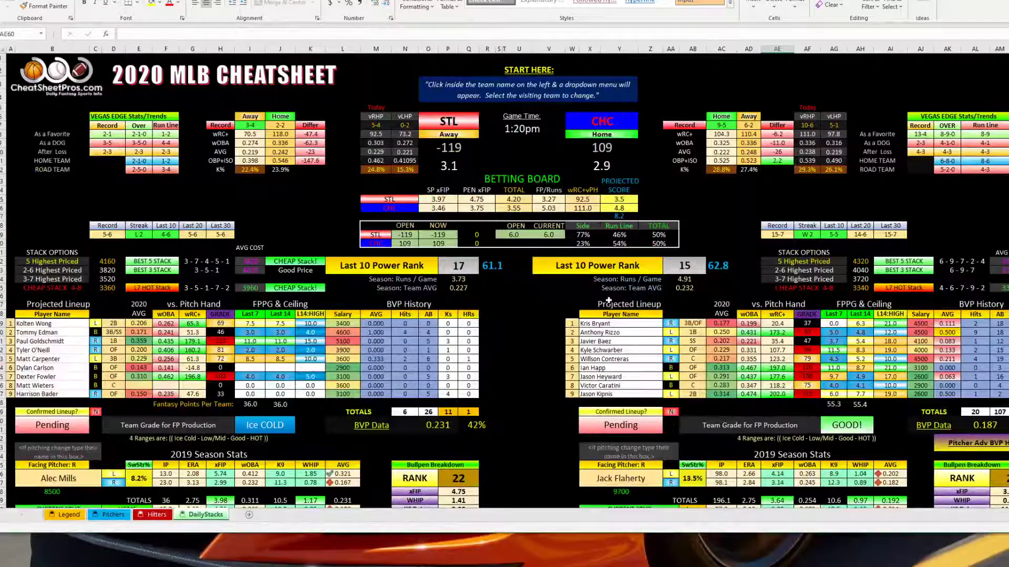
Step: Examine how the SP xFIP and PEN xFIP columns relate to the TOTAL column for both teams
left_click_drag(438, 191, 477, 209)
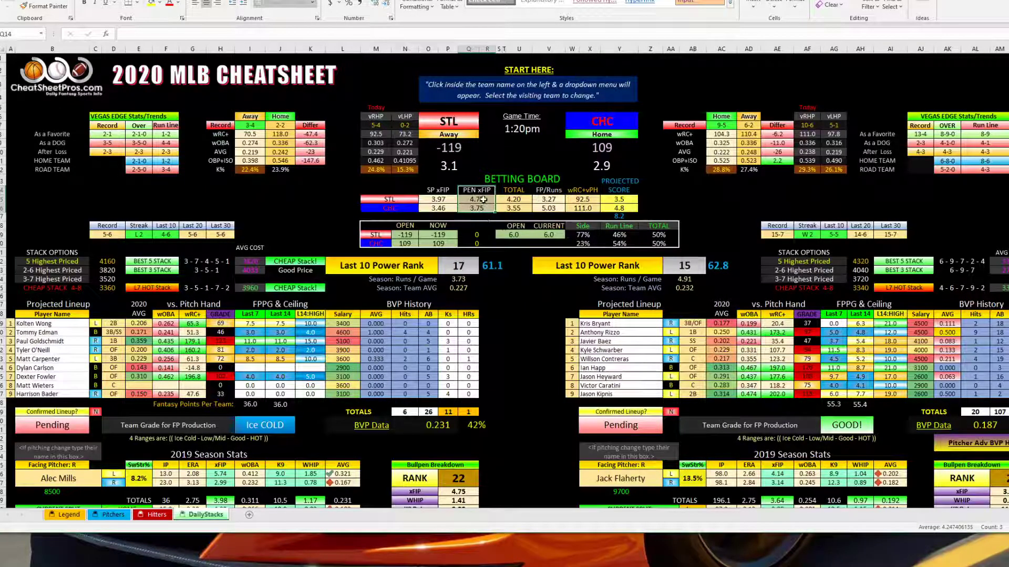
left_click_drag(513, 191, 513, 208)
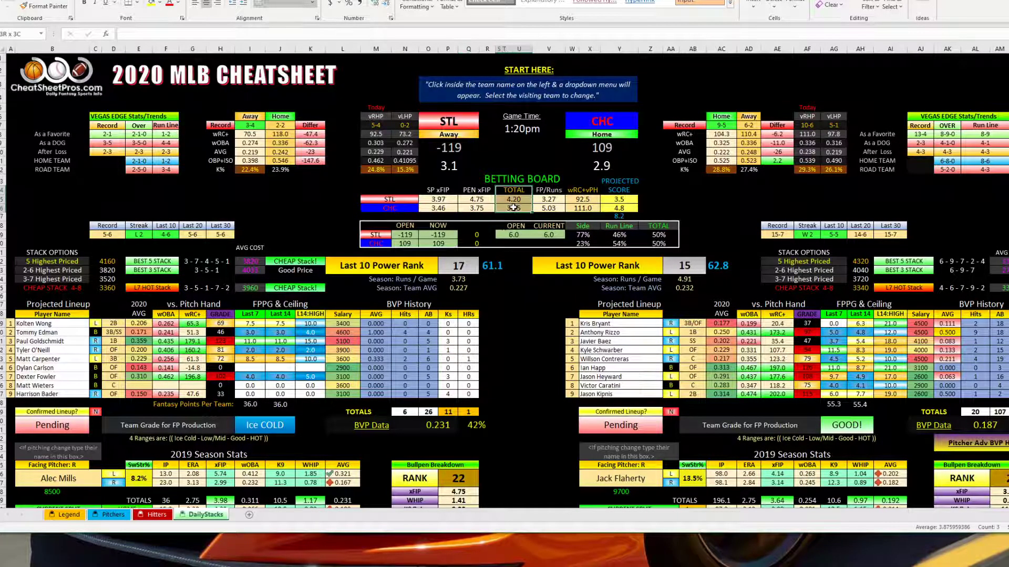
left_click(442, 191)
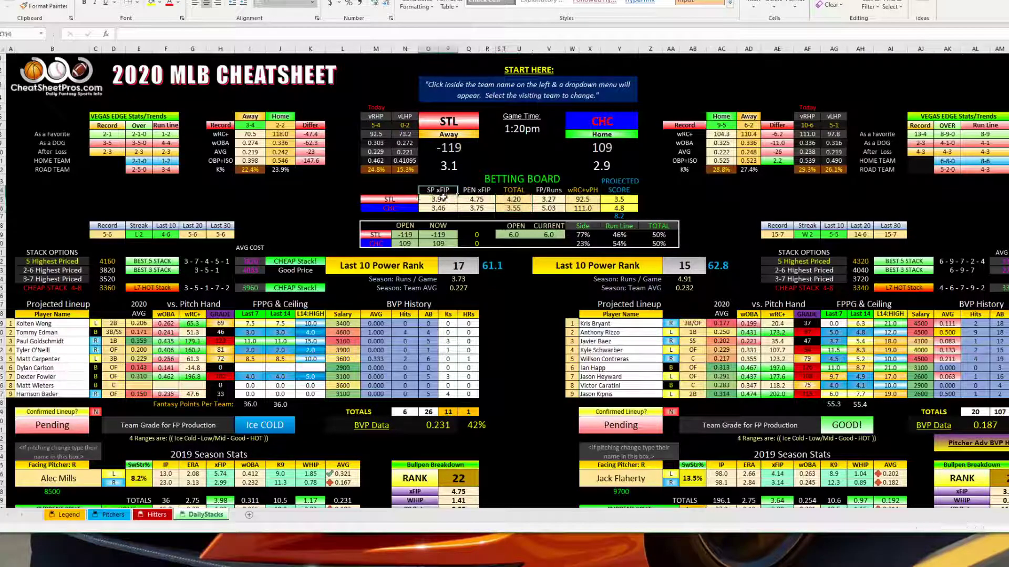
left_click_drag(443, 193, 443, 208)
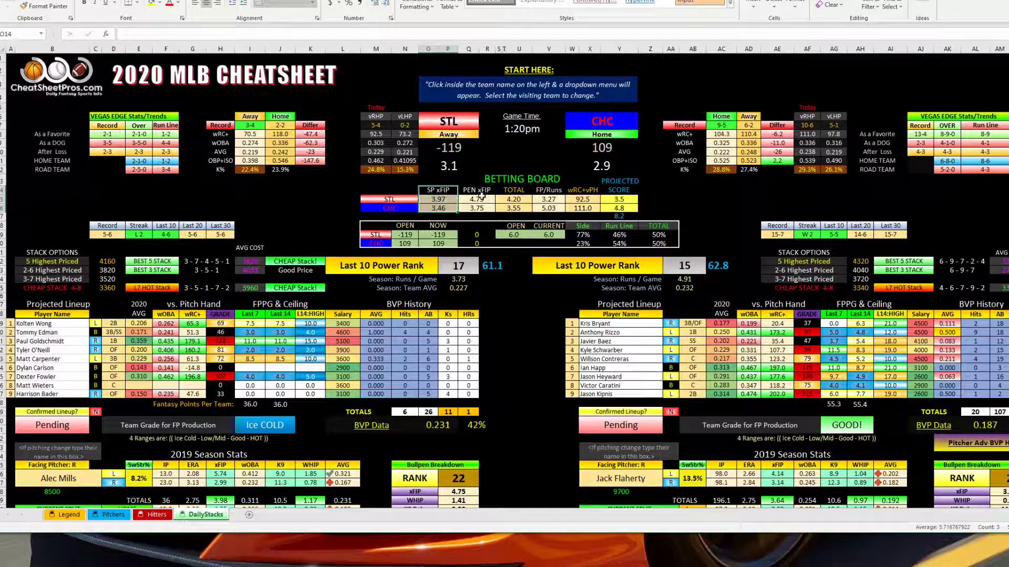
left_click_drag(477, 190, 477, 208)
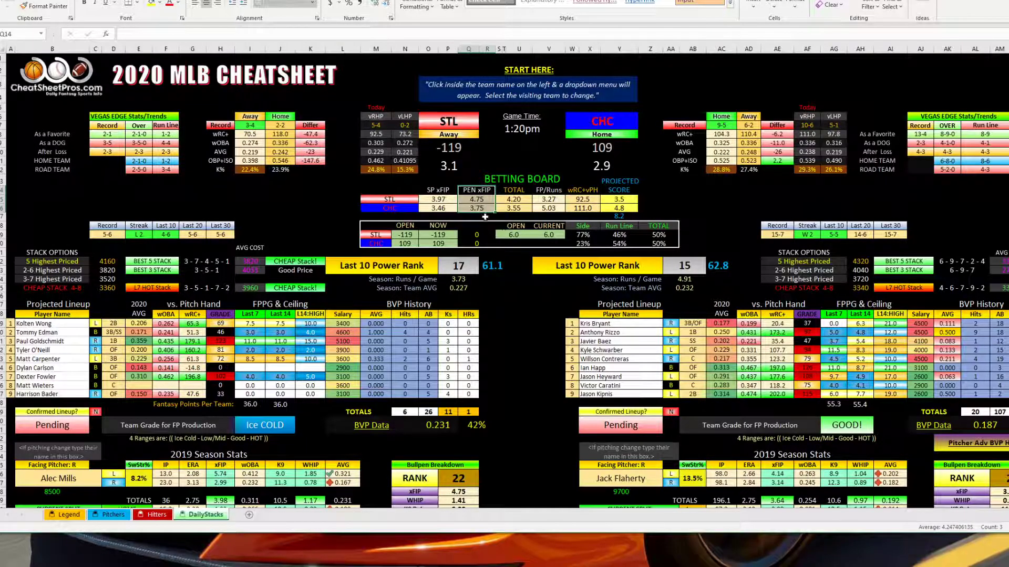
left_click_drag(513, 190, 514, 209)
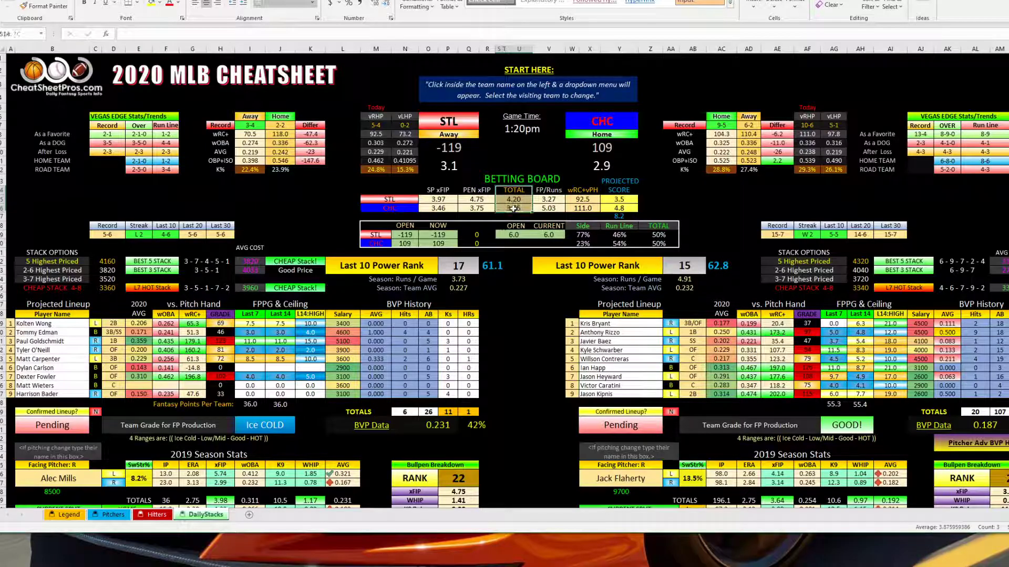
left_click(515, 192)
left_click(520, 208)
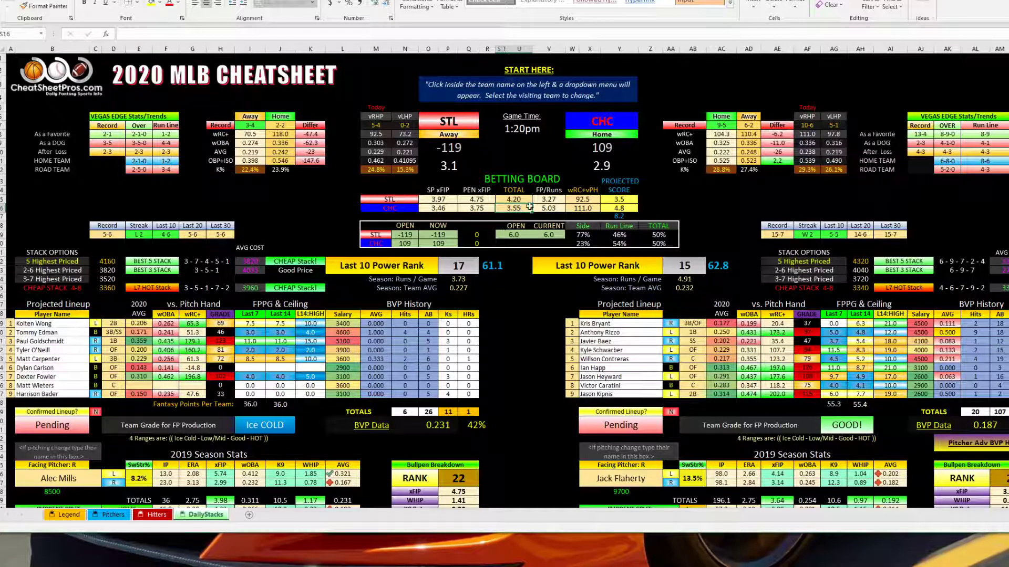
Step: Compare the FP/Runs column with the STL lineup's Last 14 fantasy points total
left_click_drag(549, 191, 550, 209)
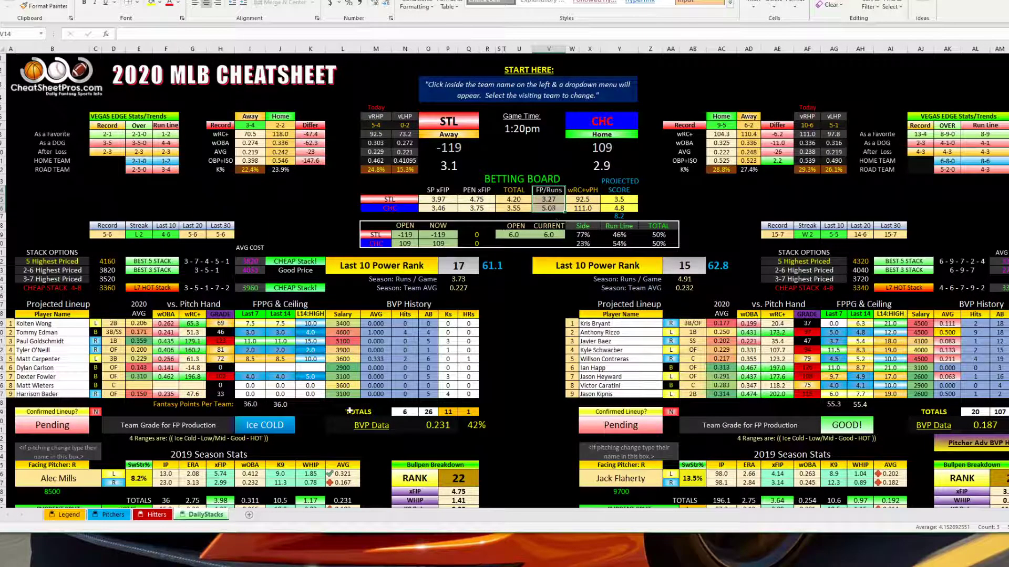
left_click(286, 406)
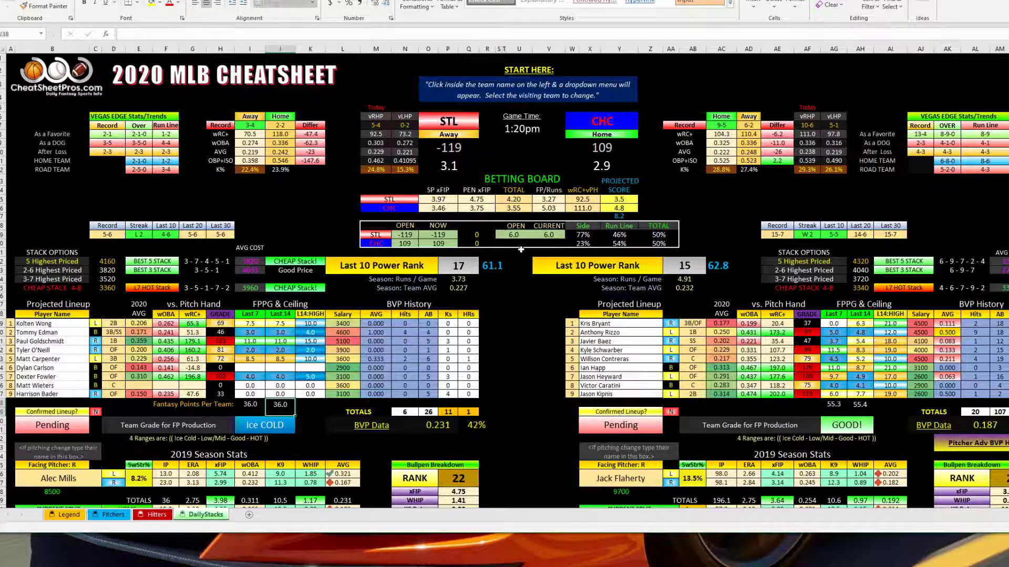
left_click(549, 200)
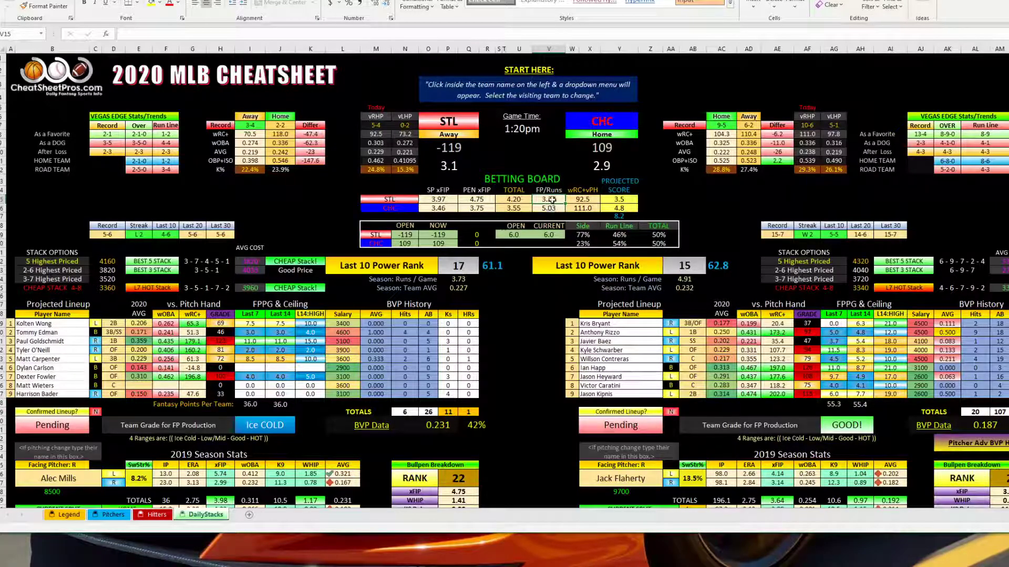
left_click(550, 210)
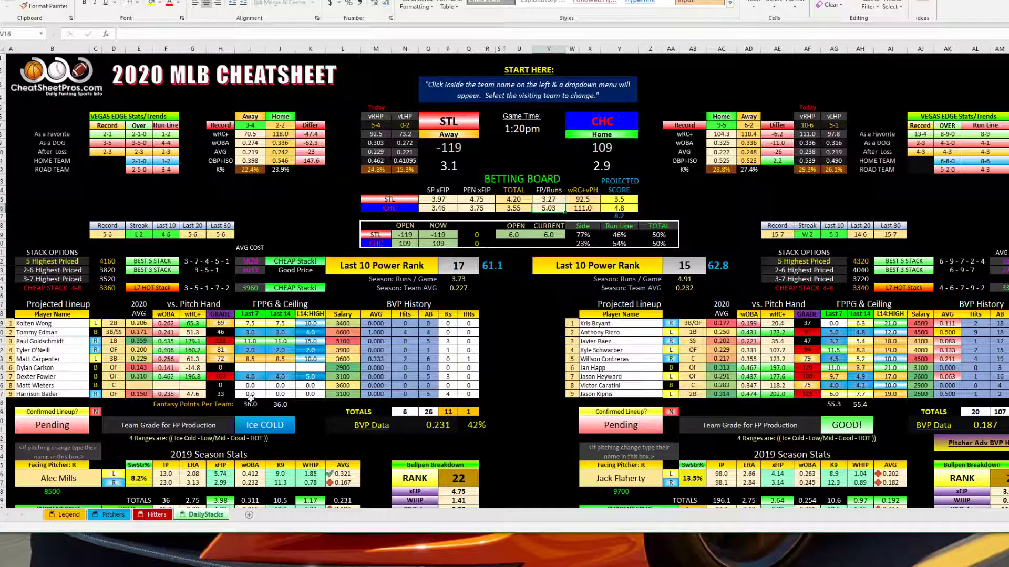
Step: Inspect the blank and zero fantasy point entries in the STL lineup, its confirmation status and its Fantasy Points Per Team totals
left_click_drag(250, 367, 280, 368)
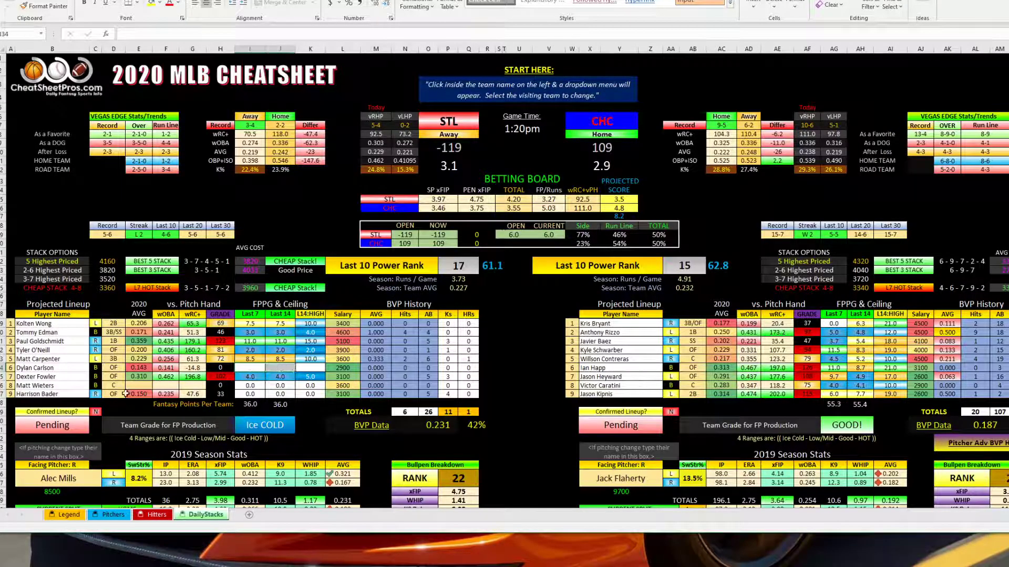
left_click(72, 428)
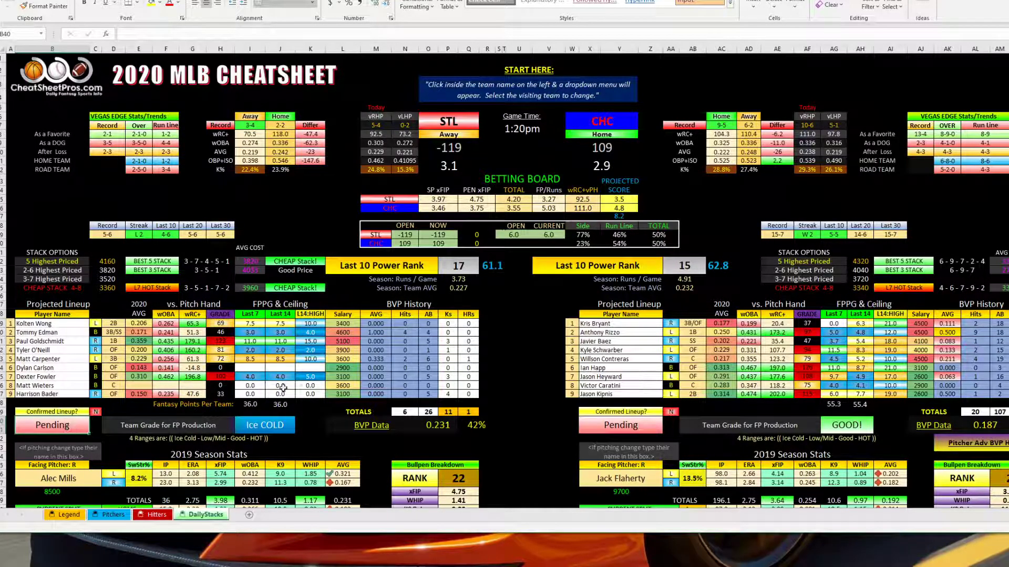
left_click_drag(252, 368, 302, 368)
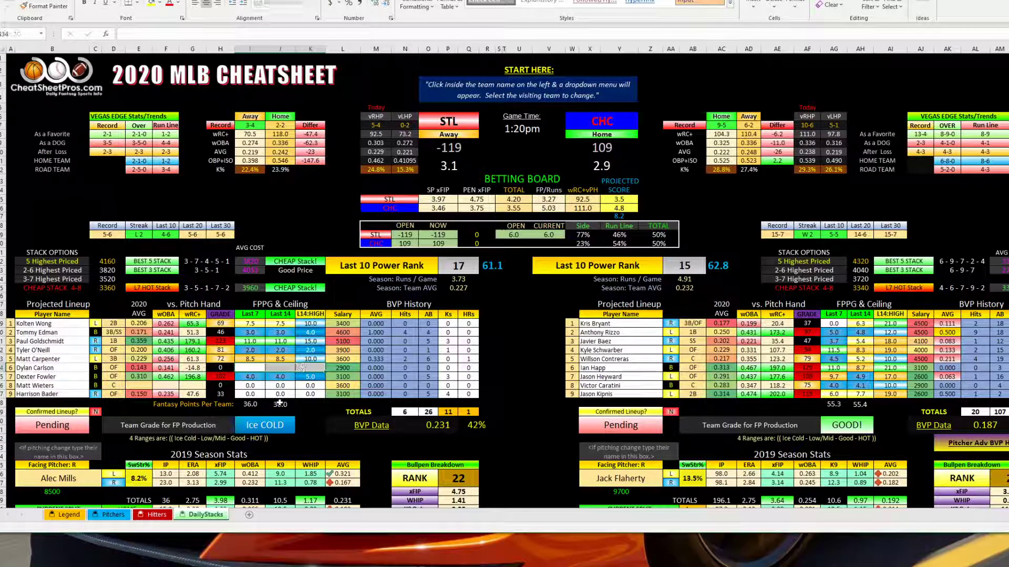
left_click_drag(249, 386, 310, 394)
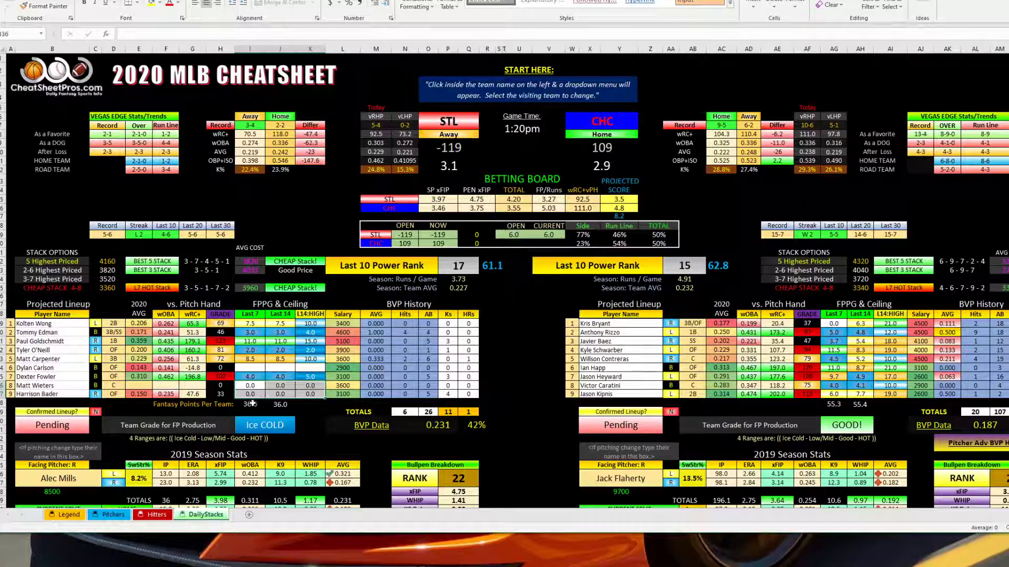
left_click_drag(252, 403, 281, 405)
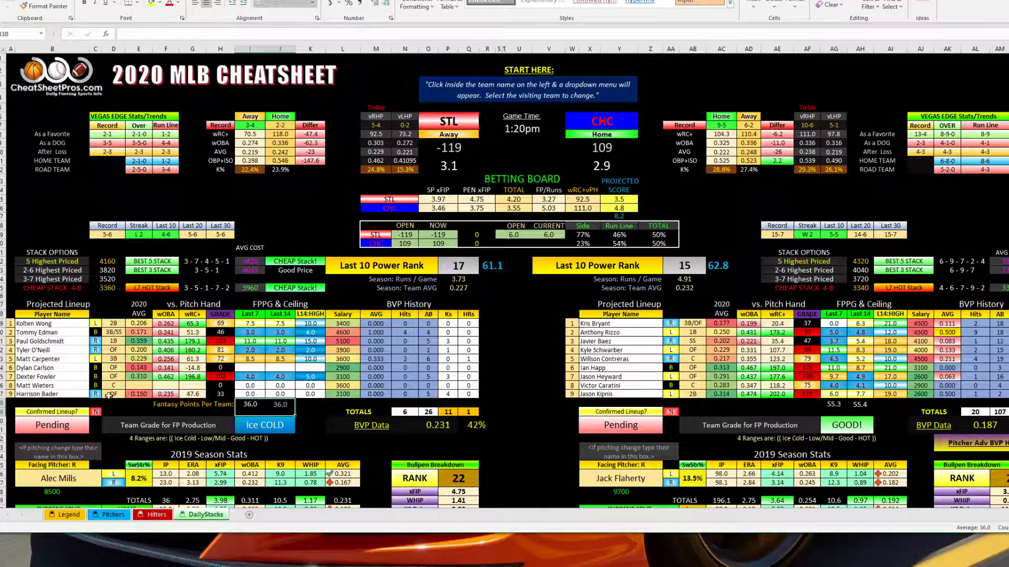
left_click(255, 386)
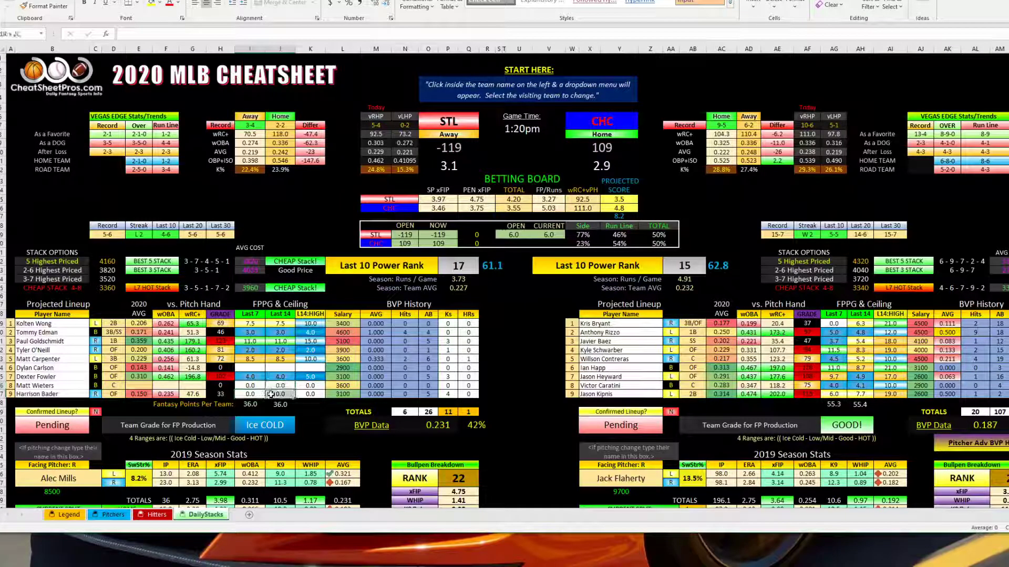
left_click_drag(253, 368, 283, 367)
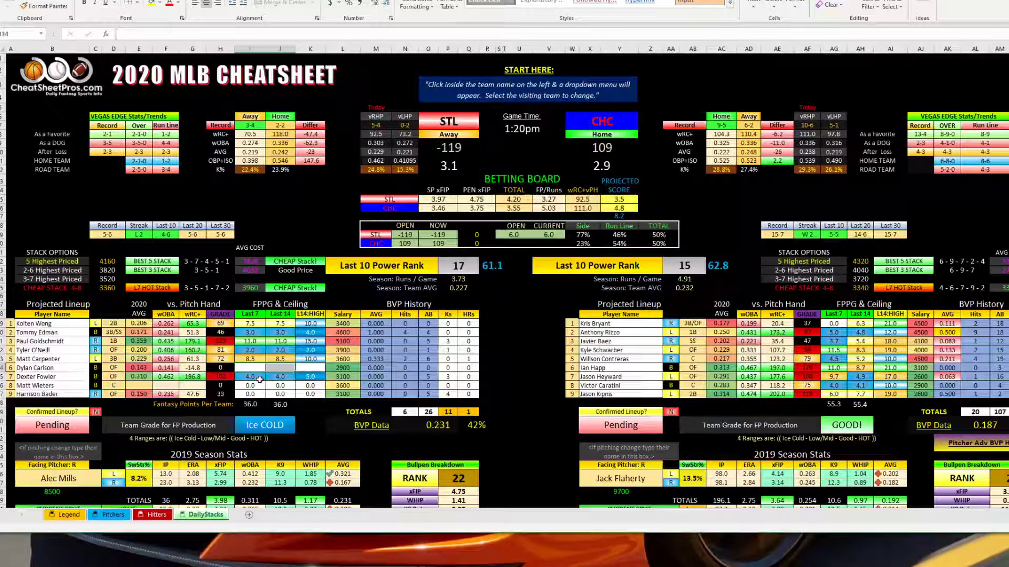
Step: Compare the CHC FP/Runs figure with the CHC hitters' Last 7 and Last 14 fantasy points and their team totals
left_click(553, 198)
left_click(550, 208)
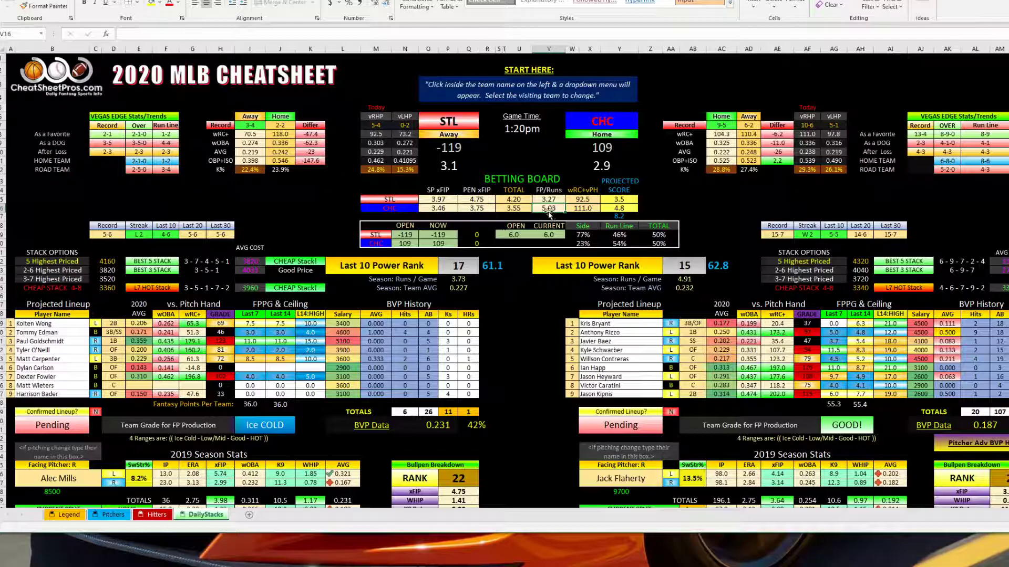
left_click(835, 403)
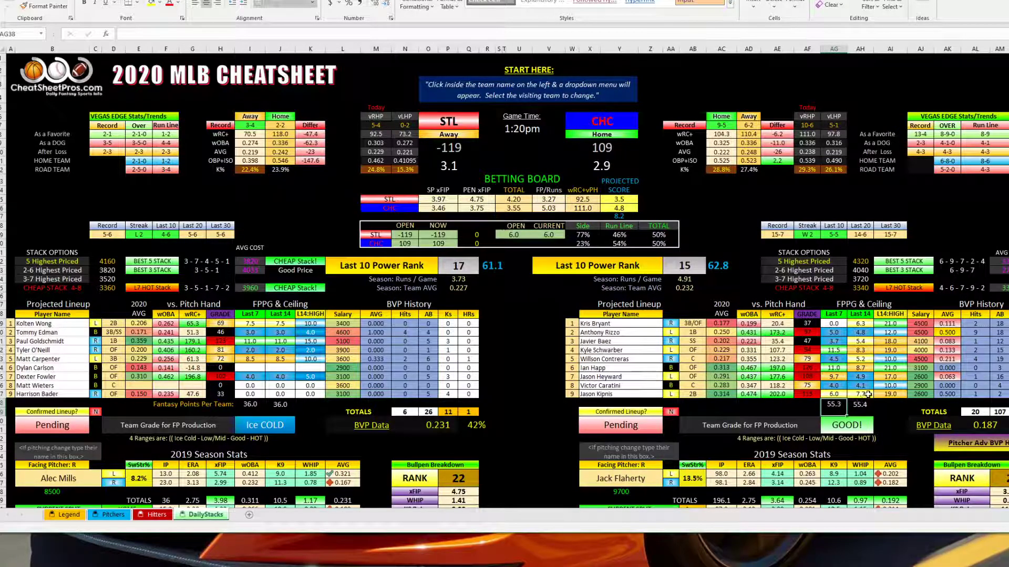
left_click_drag(835, 322, 853, 391)
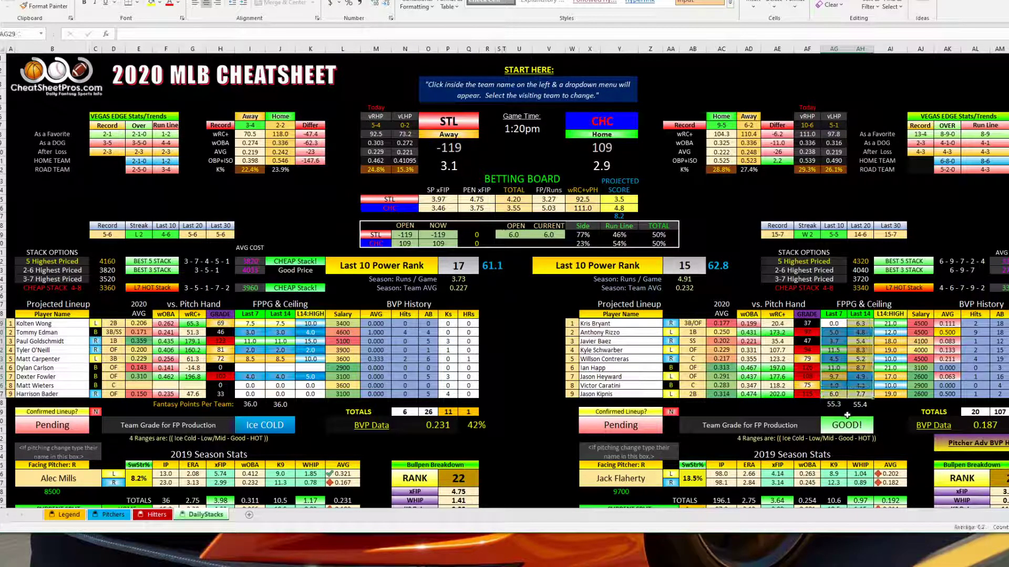
left_click(856, 406)
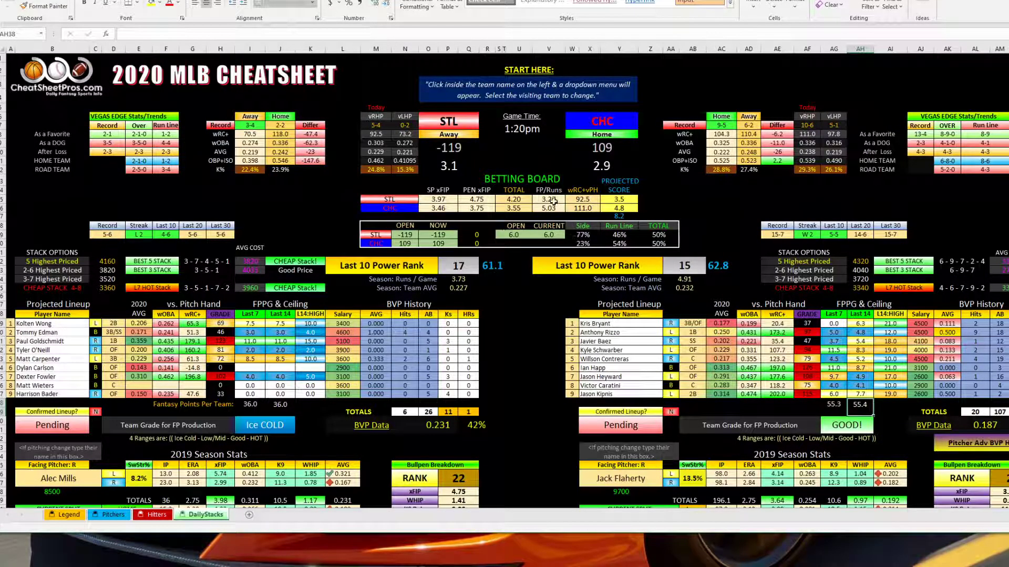
left_click(550, 208)
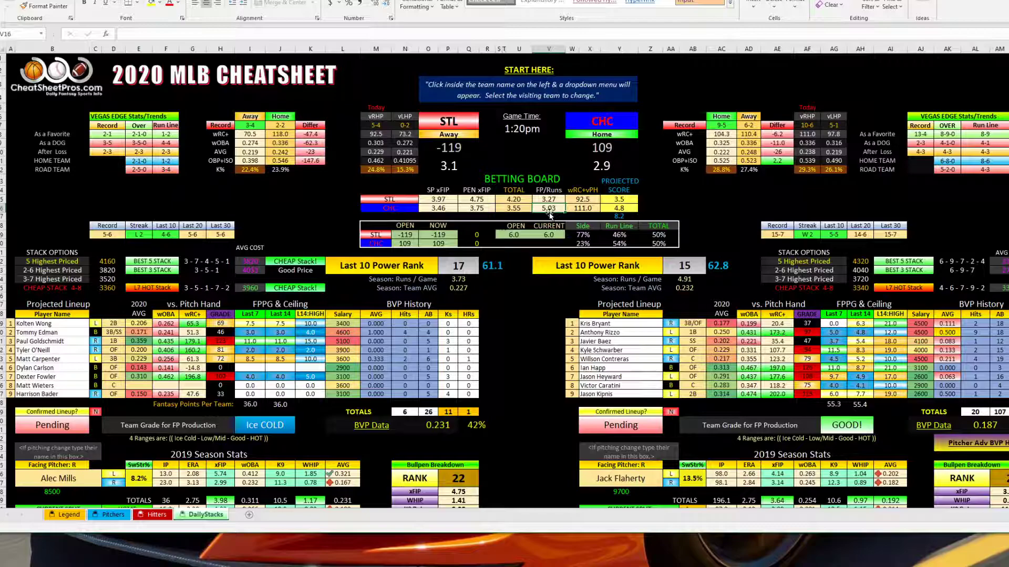
Step: Compare CHC's TOTAL pitching figure with its FP/Runs figure on the Betting Board
left_click(519, 209)
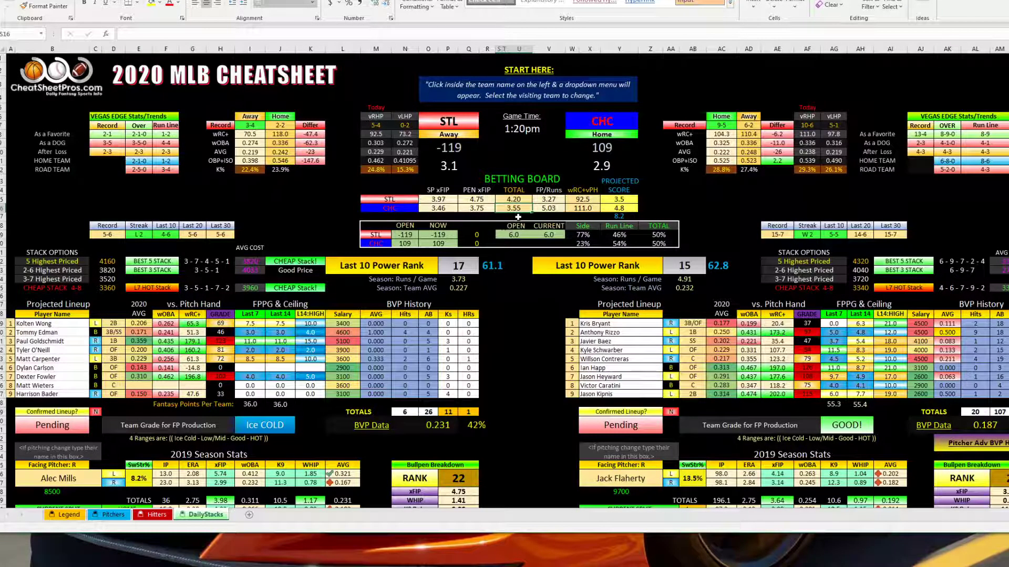
left_click(552, 209)
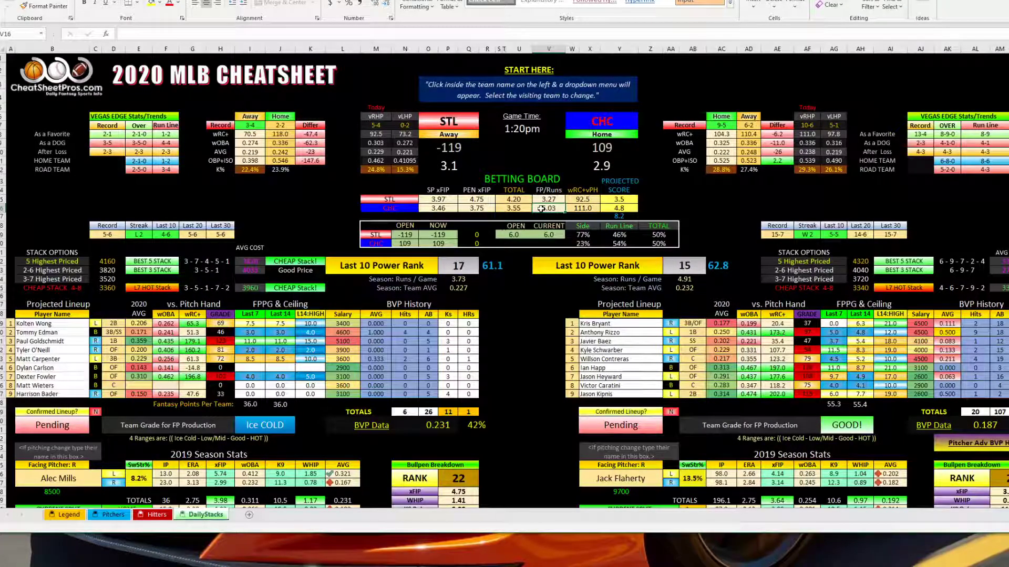
left_click(519, 212)
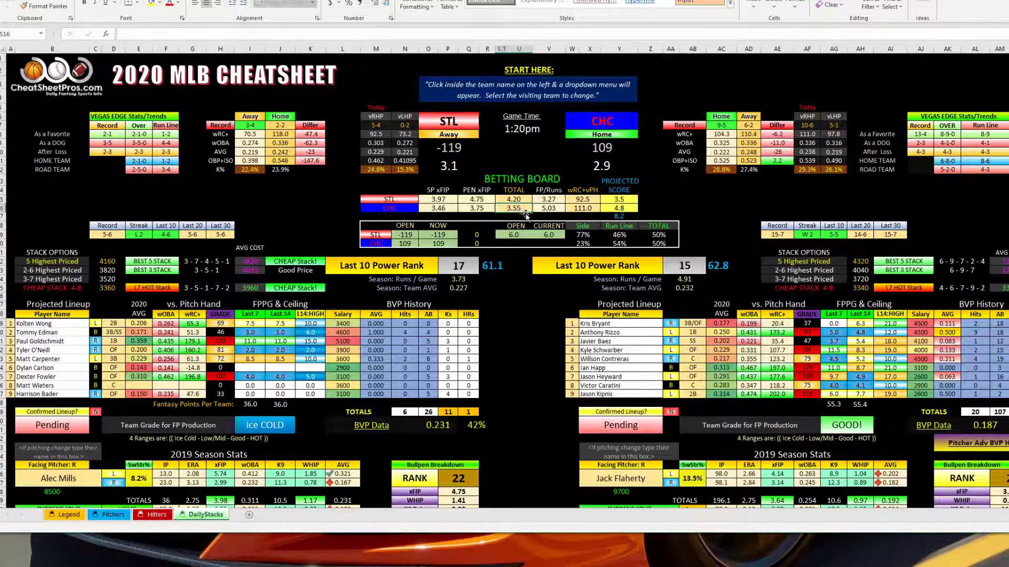
left_click(541, 213)
left_click(542, 209)
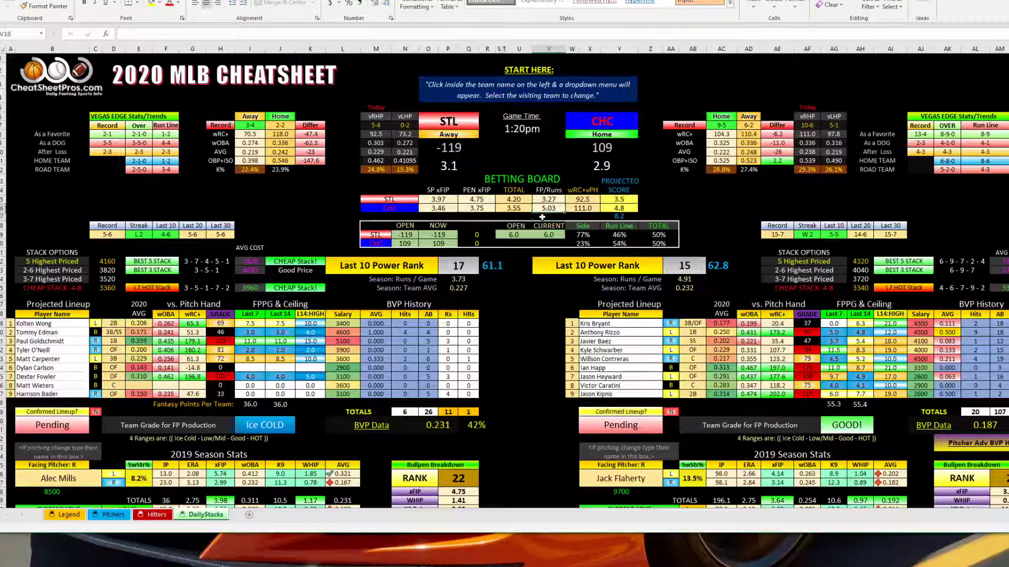
Step: Compare the TOTAL and FP/Runs figures on the Betting Board with STL's Last 7 and Last 14 Fantasy Points Per Team totals
left_click(523, 208)
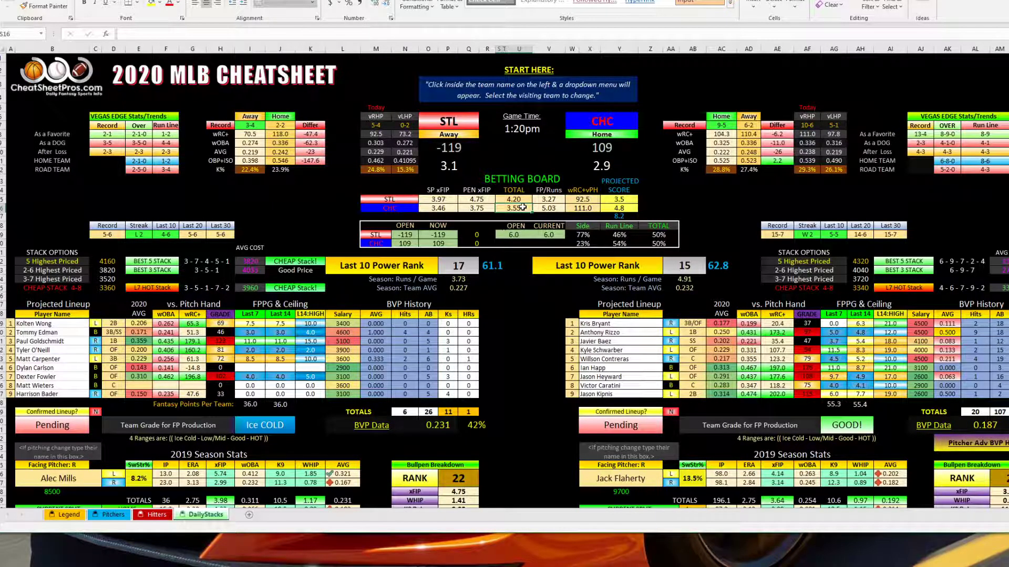
left_click(548, 210)
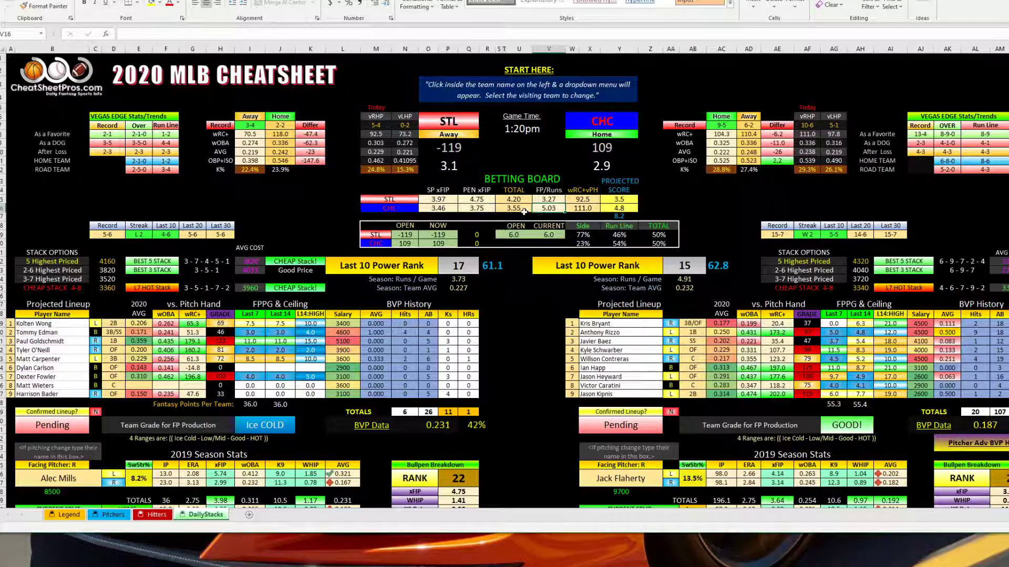
left_click(548, 200)
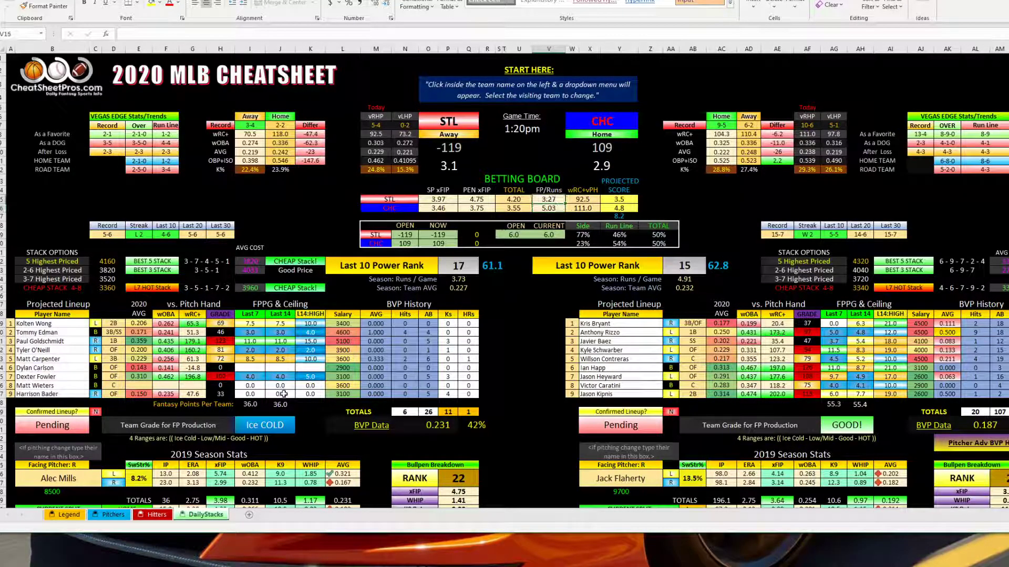
left_click(250, 405)
left_click(280, 404)
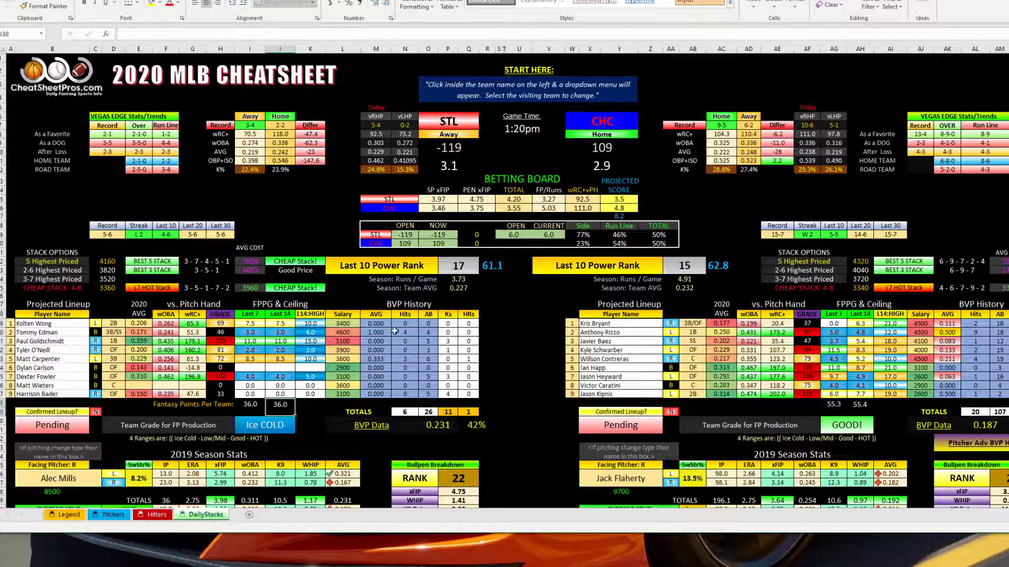
left_click(549, 201)
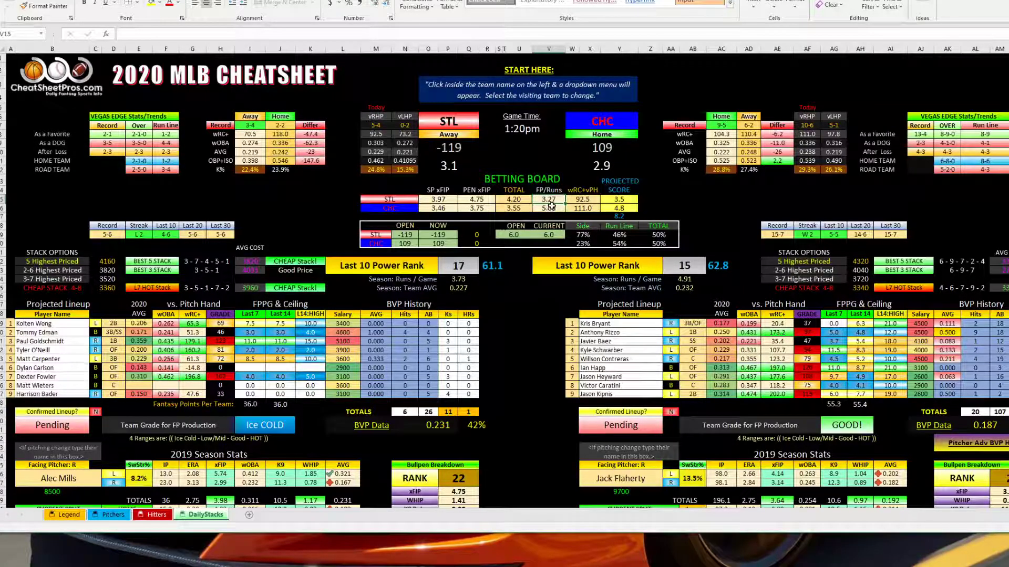
Step: Examine the wRC+vPH column on the Betting Board for both STL and CHC
left_click(587, 201)
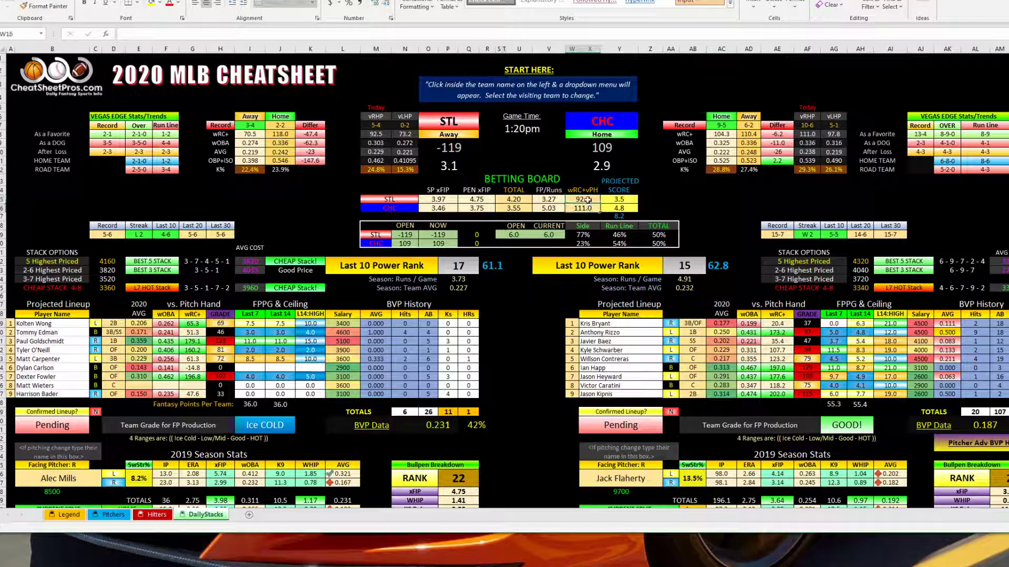
left_click_drag(584, 191, 584, 208)
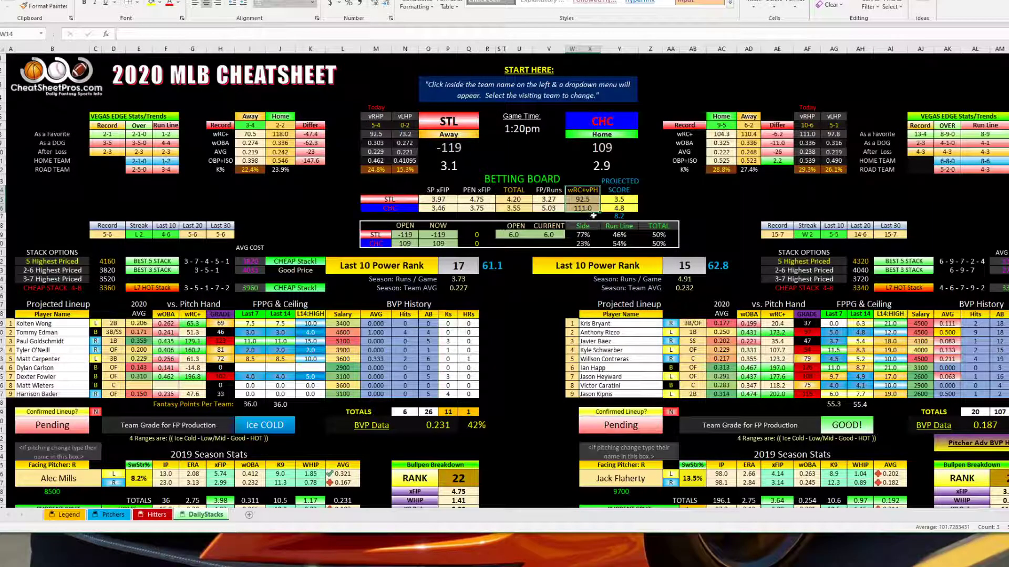
left_click(592, 211)
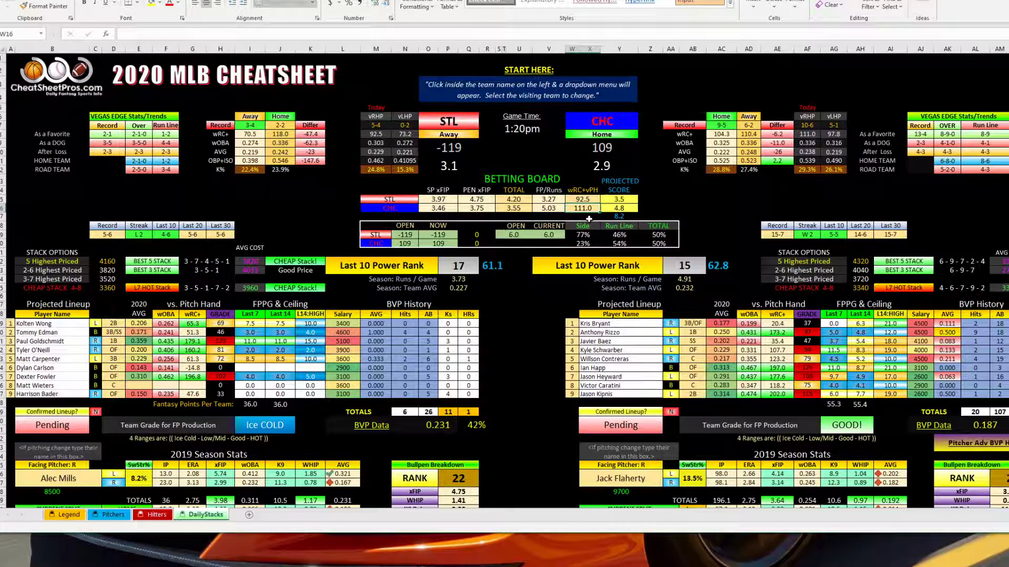
left_click(586, 200)
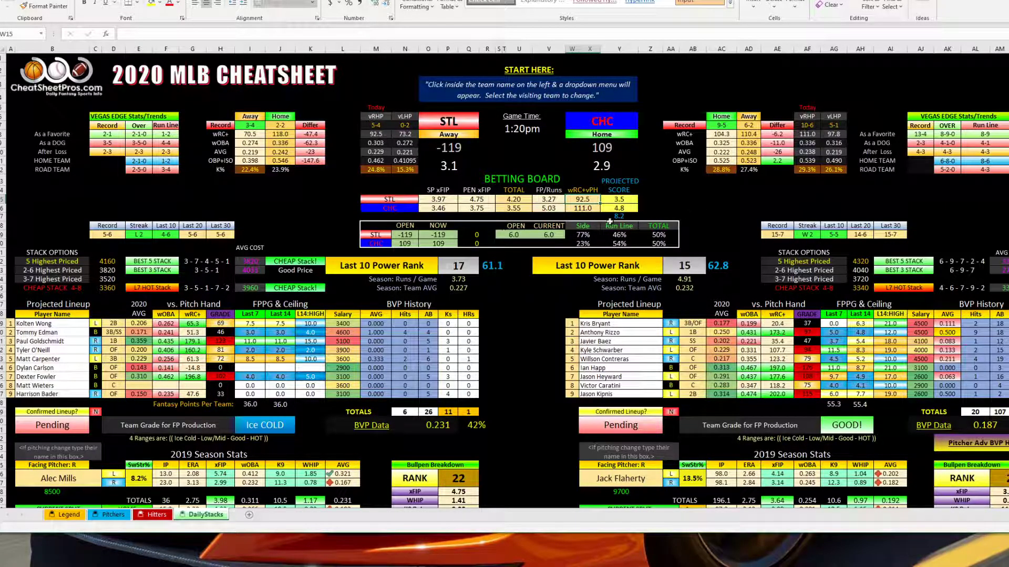
left_click(584, 208)
Step: Compare the FP/Runs and PROJECTED SCORE columns with the run figures beneath the STL and CHC moneylines
left_click_drag(515, 199, 550, 208)
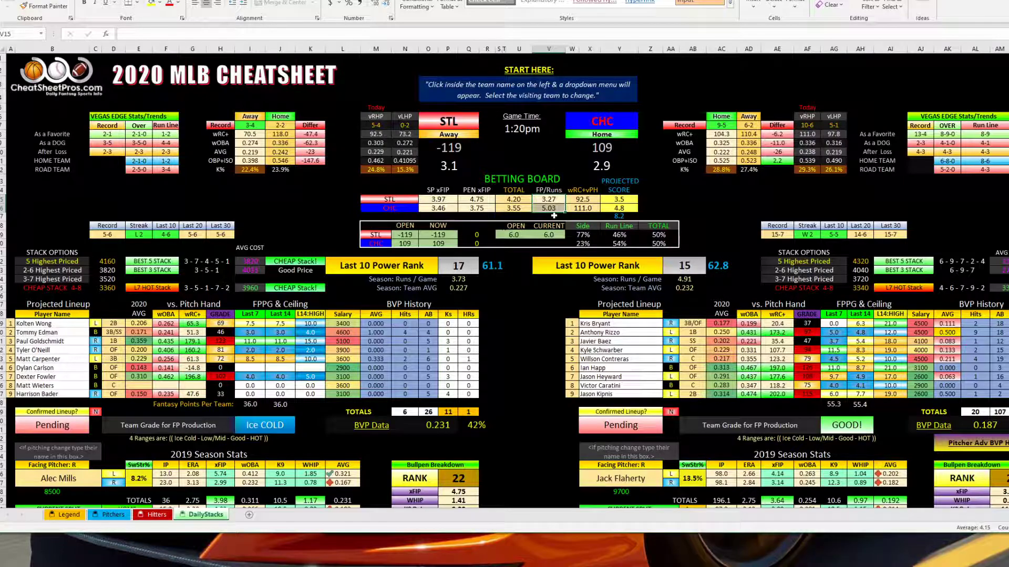
left_click_drag(591, 201, 621, 214)
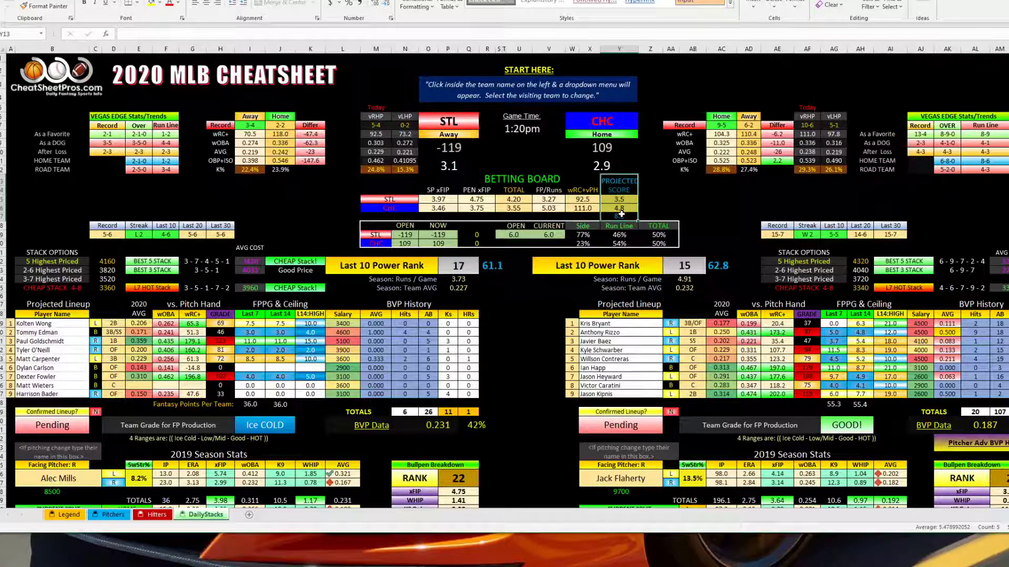
left_click(455, 165)
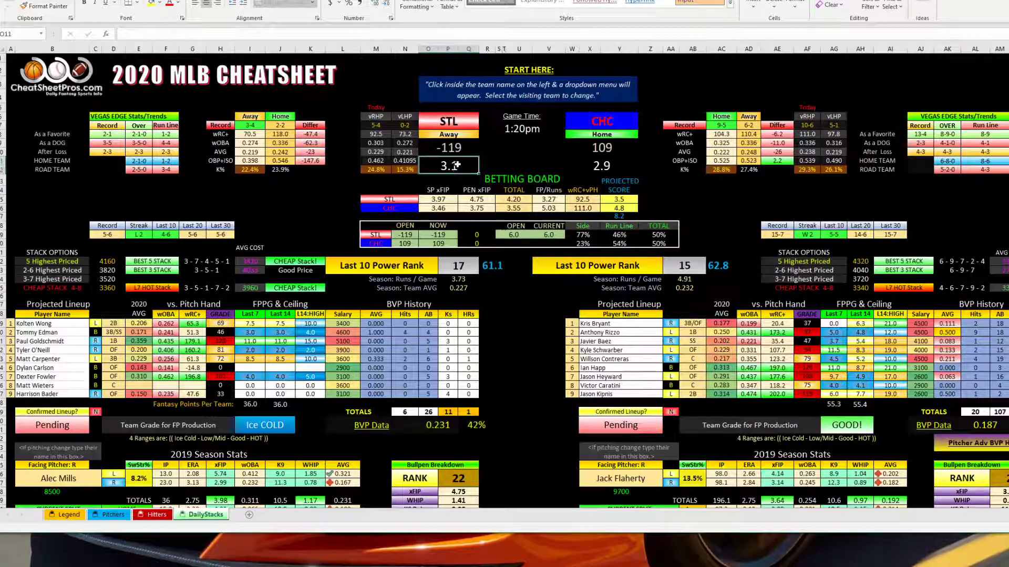
left_click(591, 166)
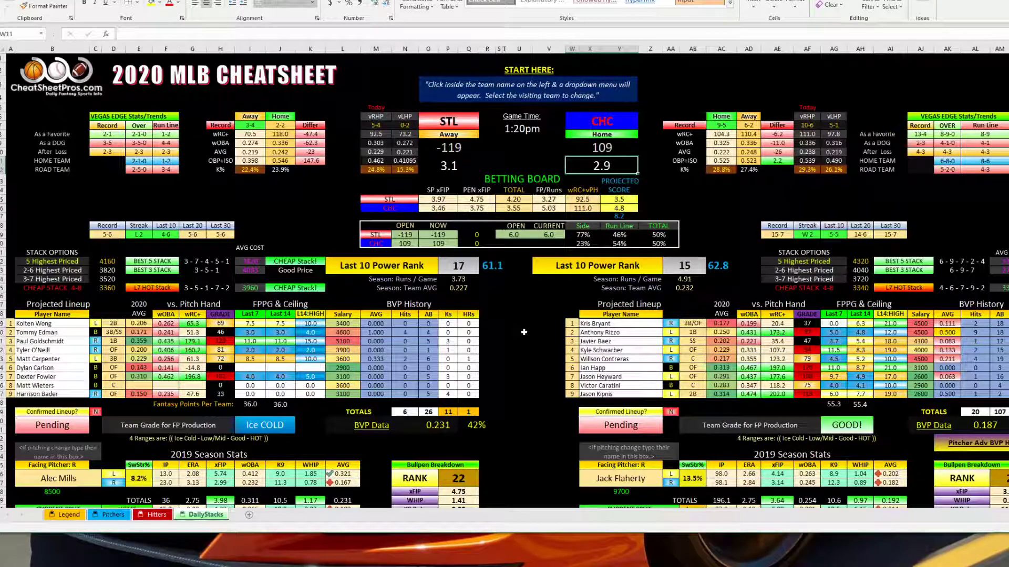
scroll(524, 332, "down", 5)
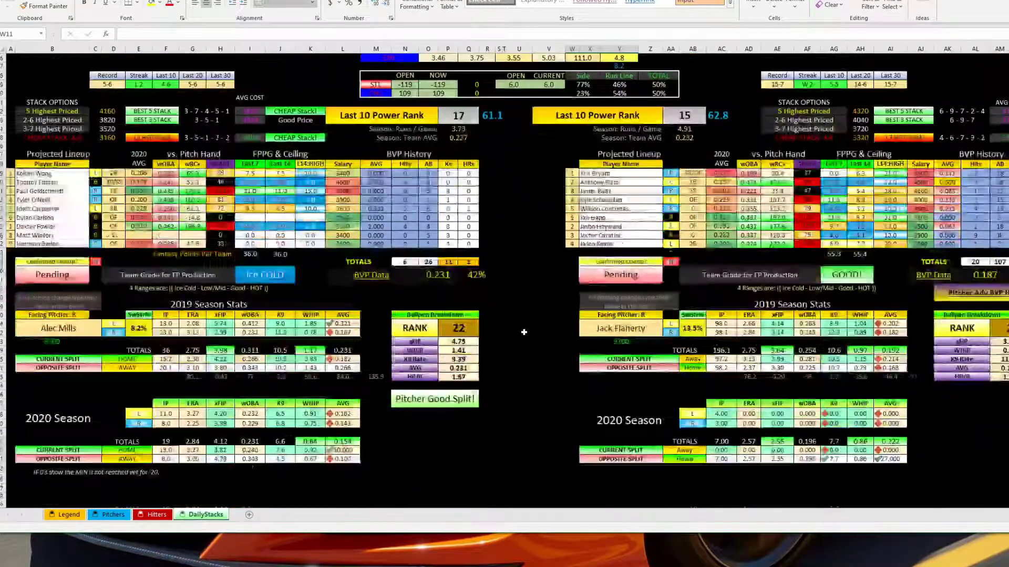
scroll(524, 332, "up", 2)
scroll(524, 332, "down", 2)
scroll(524, 332, "up", 2)
scroll(524, 332, "down", 2)
scroll(524, 332, "up", 4)
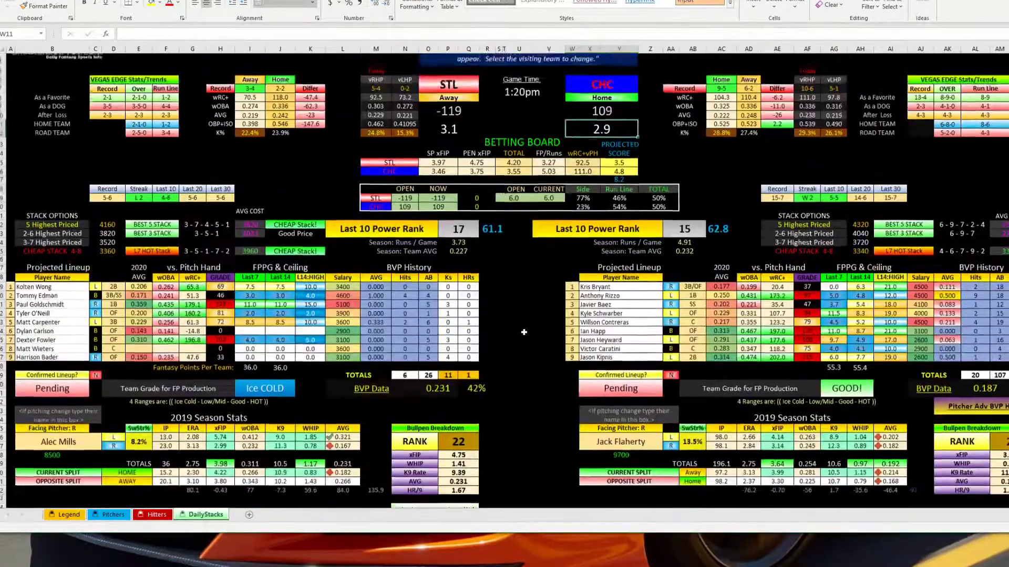
scroll(523, 332, "up", 2)
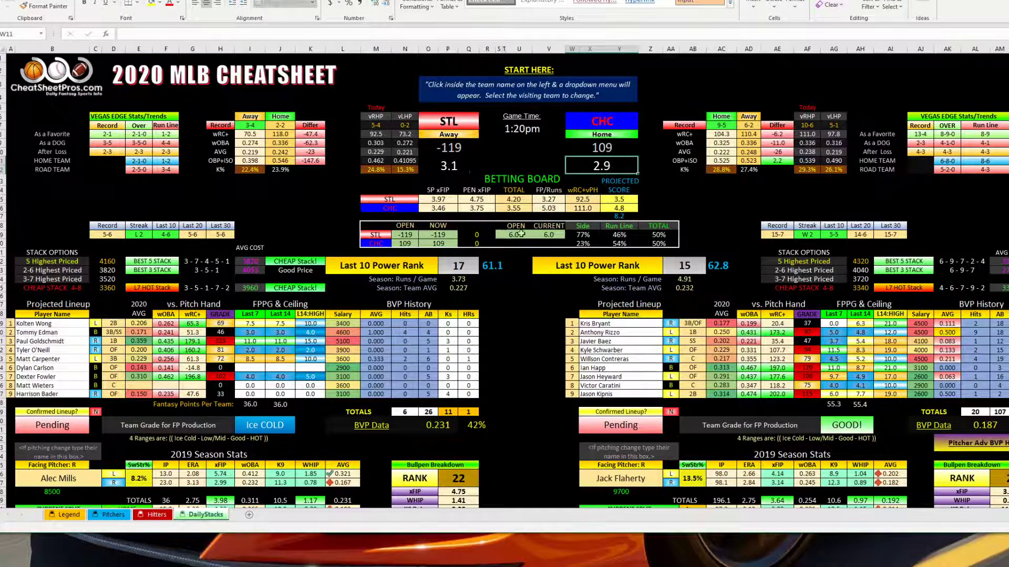
Step: Compare the CURRENT game total with the combined projected score, and each team's projected score with the runs beneath its moneyline
left_click(548, 235)
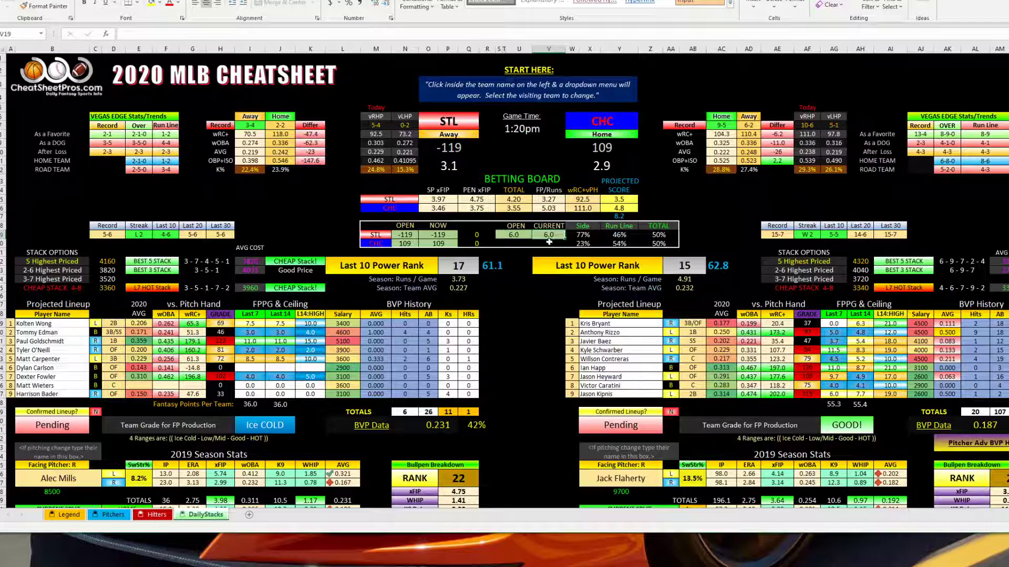
left_click(618, 216)
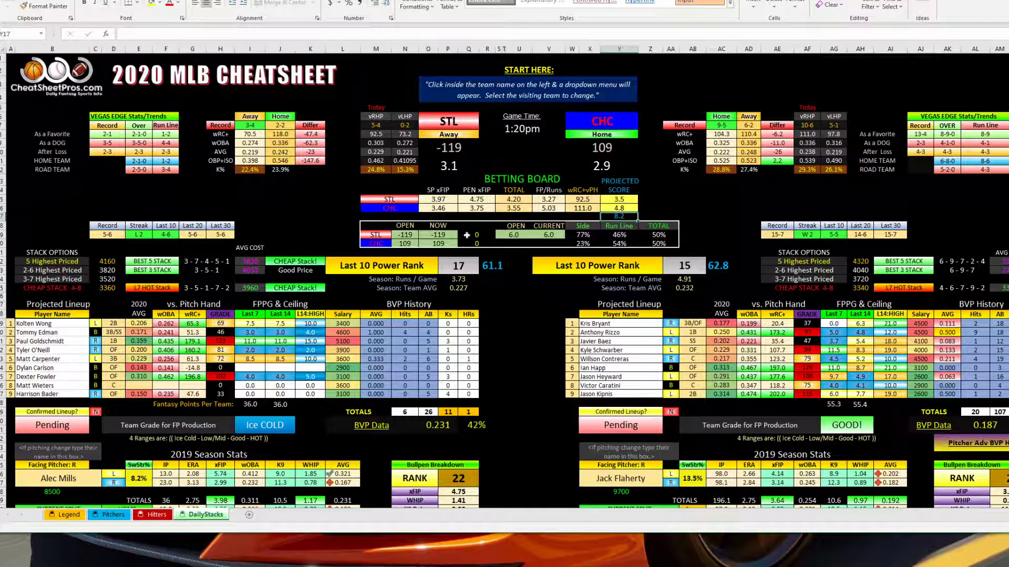
left_click(626, 208)
left_click(628, 199)
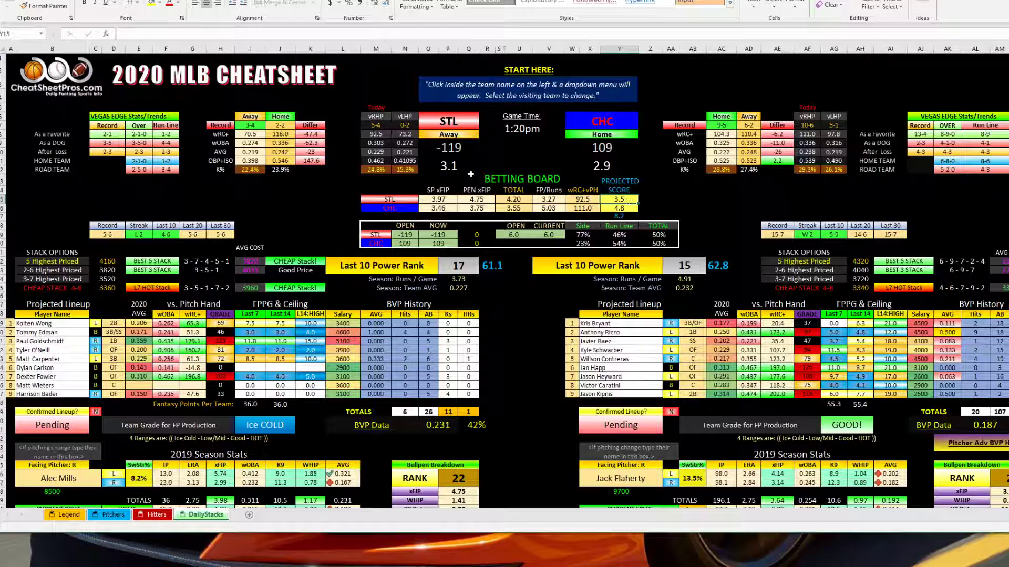
left_click(593, 168)
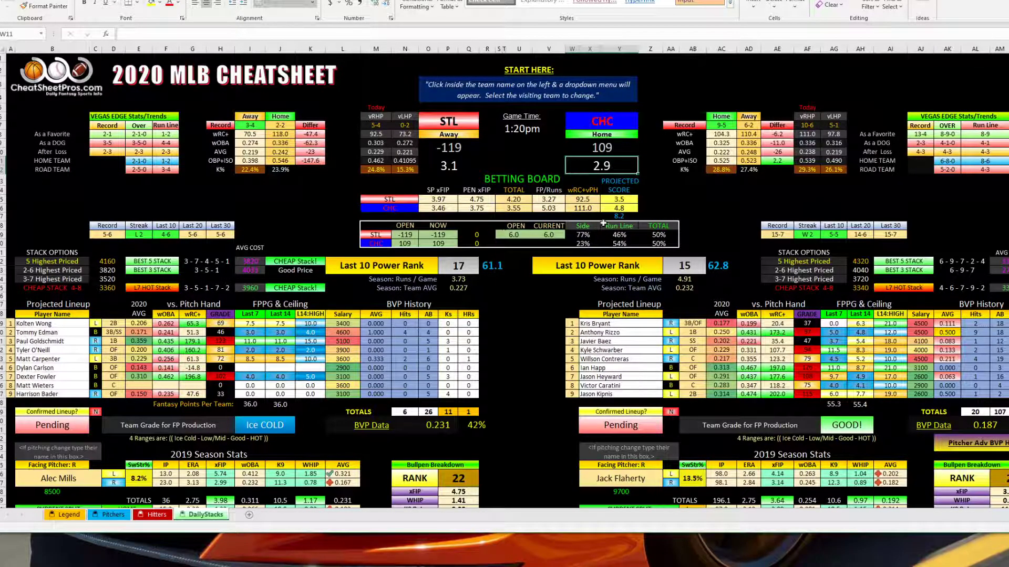
Step: Check the zero Last 7 and Last 14 entries of STL's last two hitters against the PROJECTED SCORE column
left_click(245, 388)
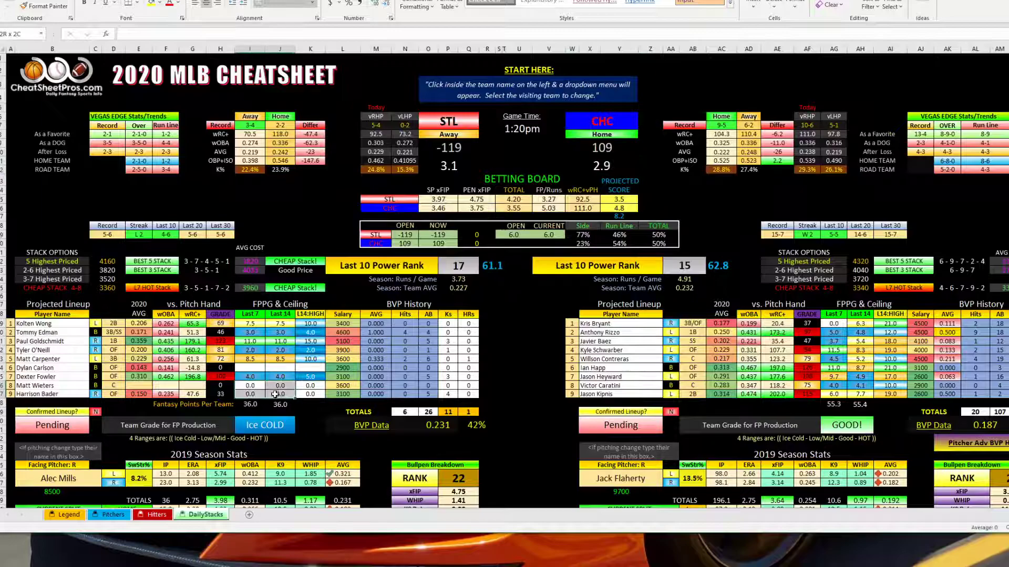
left_click_drag(265, 387, 278, 395)
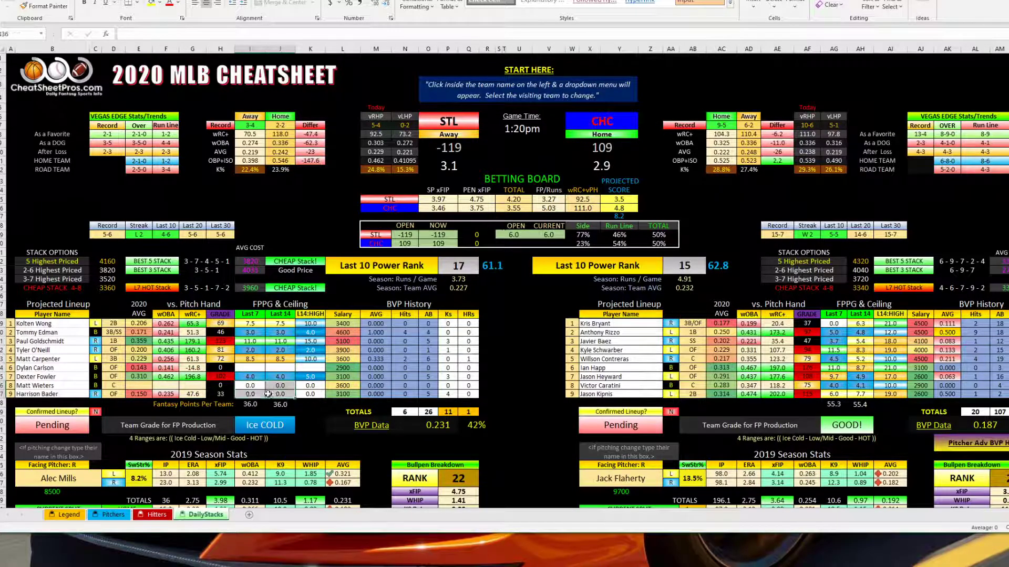
left_click(533, 313)
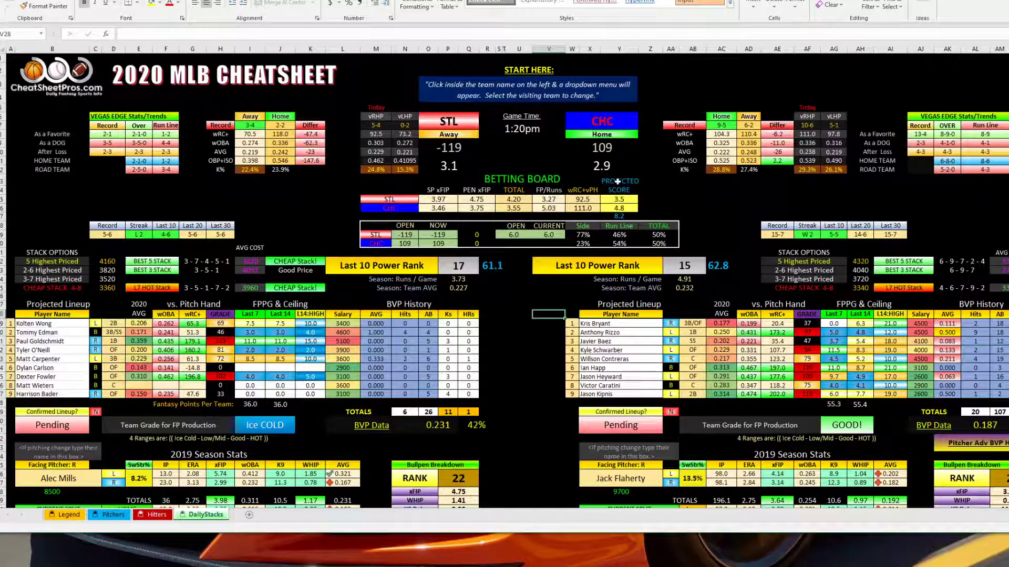
left_click_drag(617, 181, 619, 216)
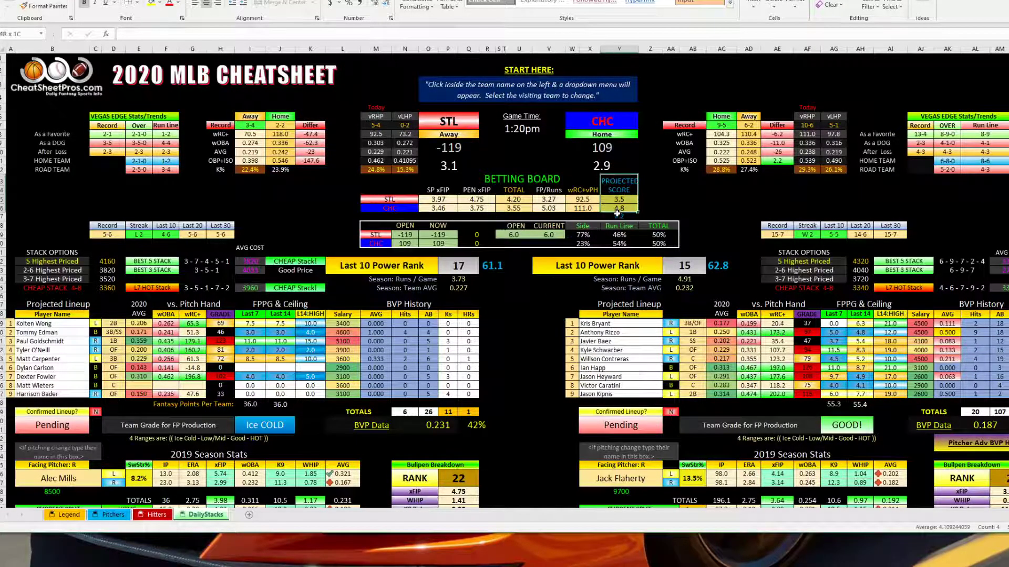
left_click(513, 305)
Step: Review the betting lines and percentages block, then STL's projected lineup and its confirmation status
left_click_drag(409, 237, 431, 243)
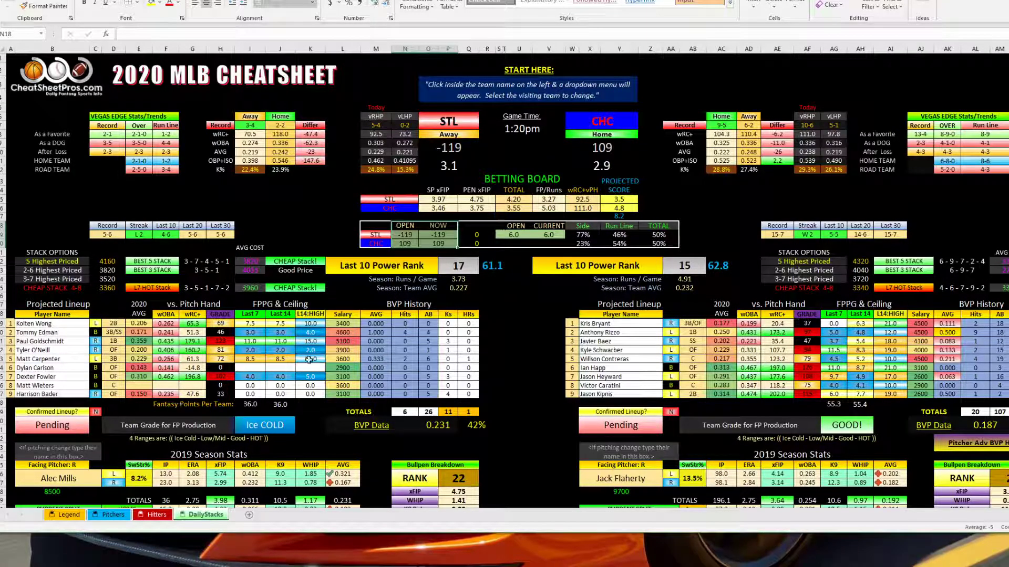
left_click_drag(397, 230, 655, 243)
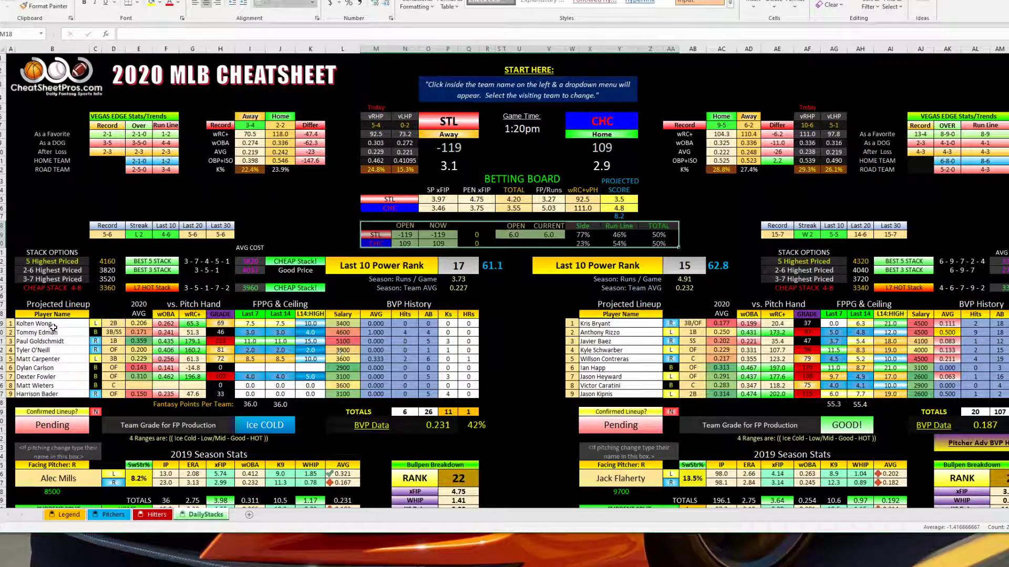
left_click_drag(55, 323, 57, 394)
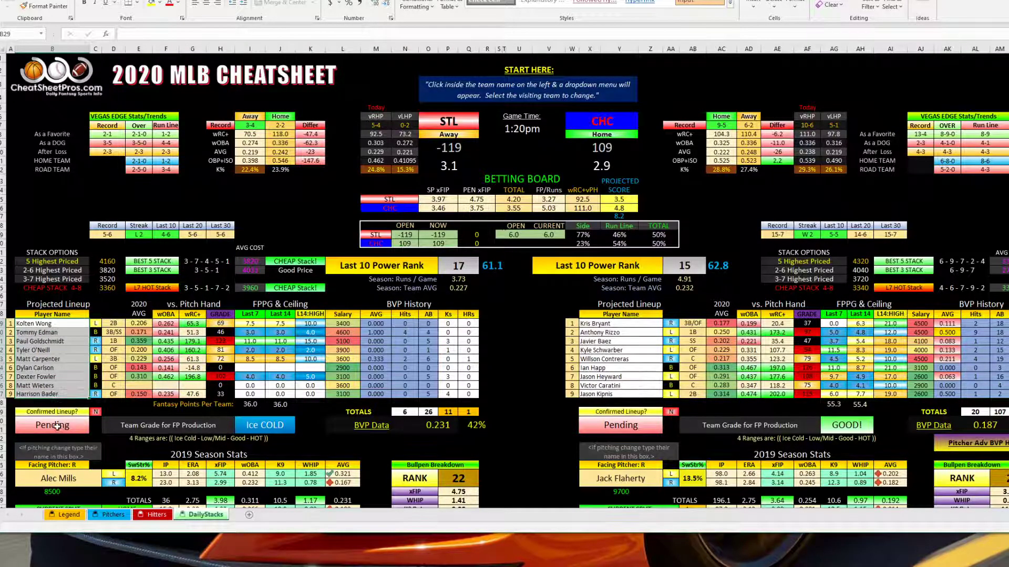
left_click(57, 426)
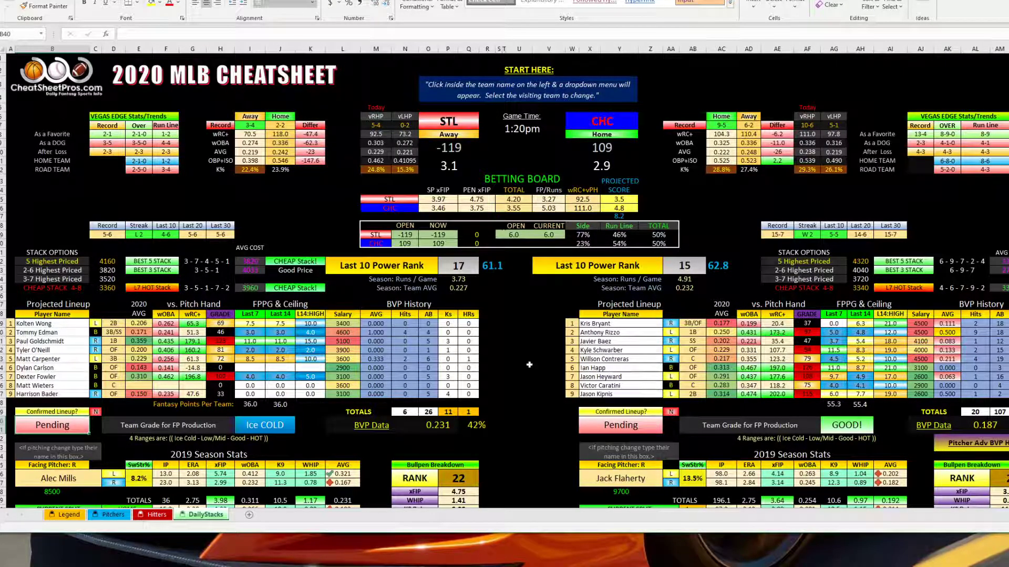
Step: Compare the STL and CHC projected scores and their combined total with the recent fantasy points of STL's last four hitters
left_click(609, 209)
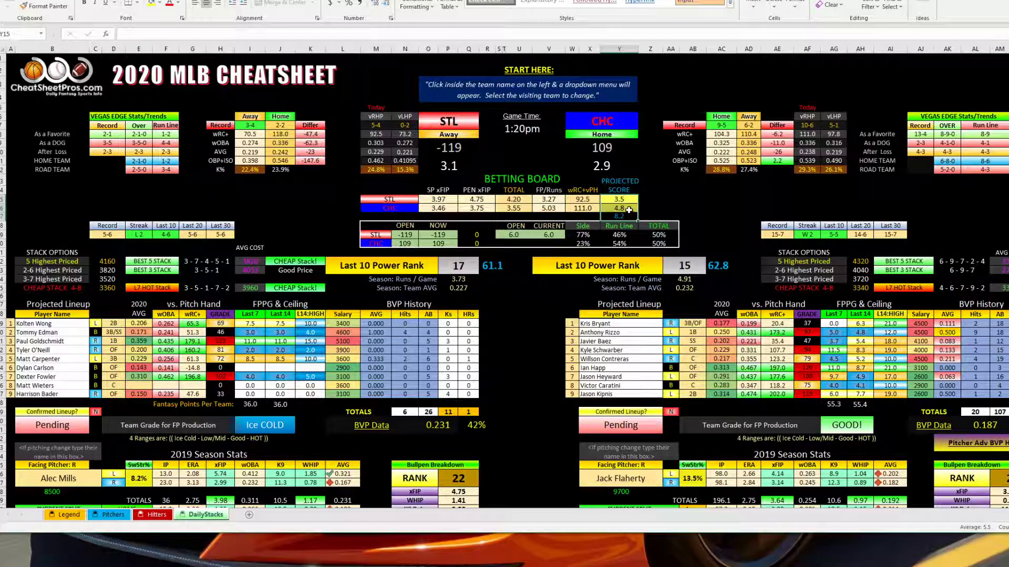
left_click_drag(255, 369, 282, 394)
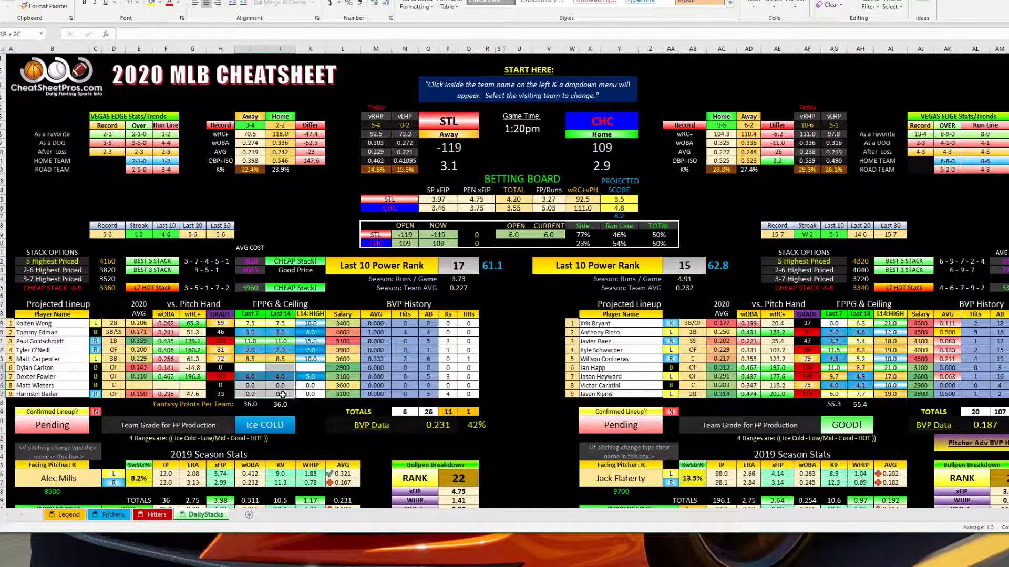
left_click(520, 341)
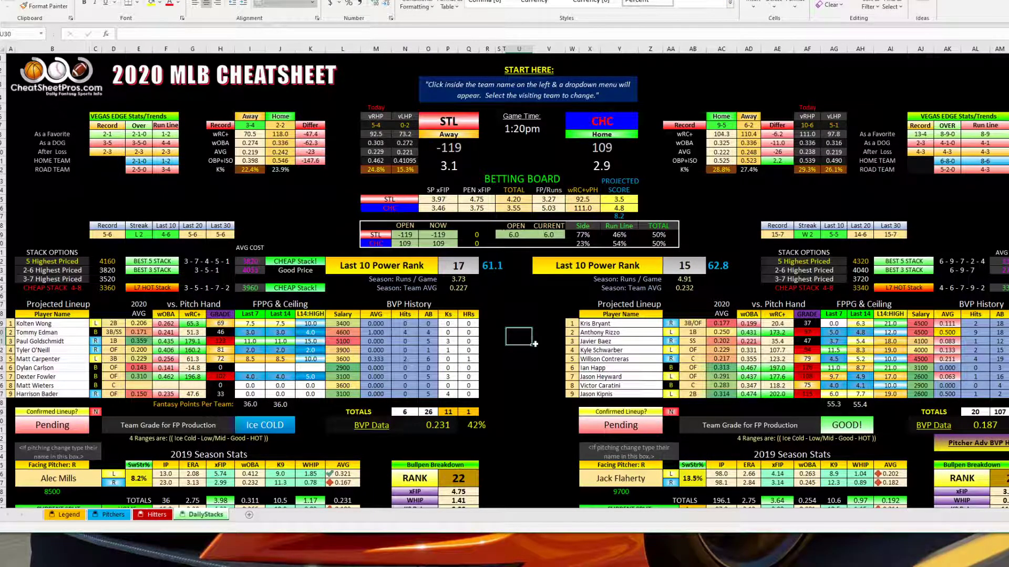
left_click_drag(615, 200, 616, 209)
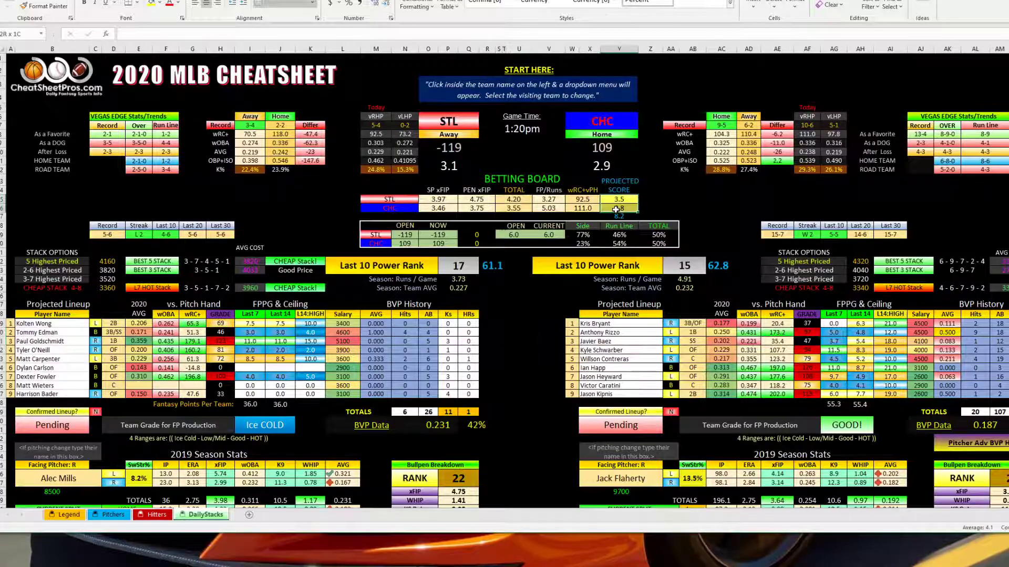
left_click(620, 216)
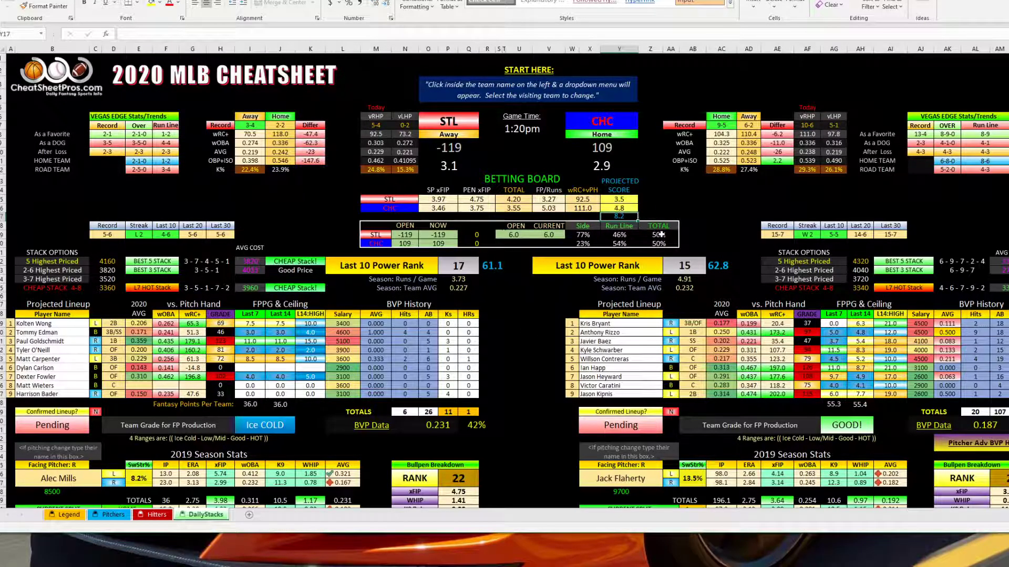
Step: Select CIN as the visiting team and check the projected scores for CIN and KC
left_click(474, 121)
left_click(482, 118)
left_click(470, 144)
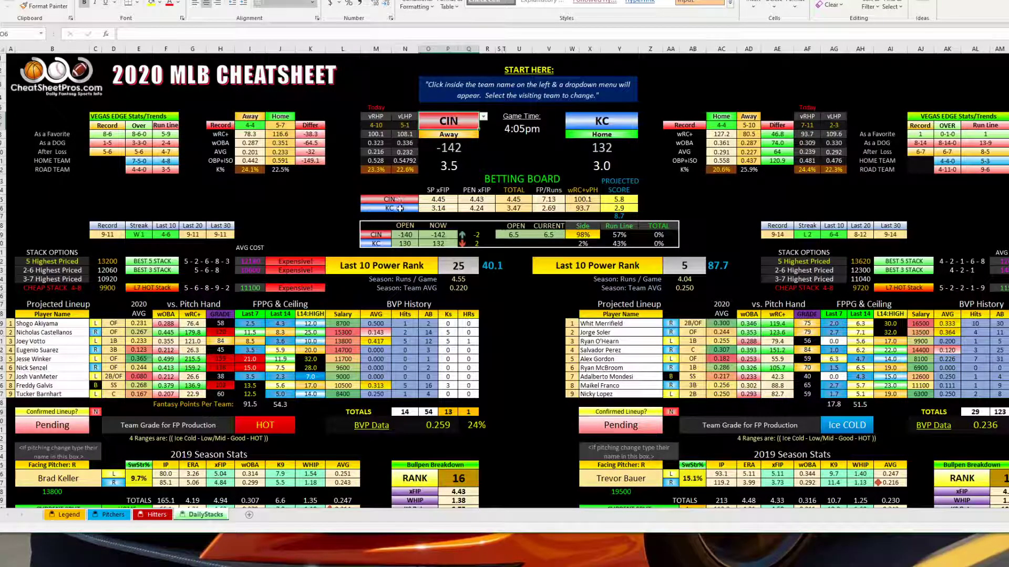
left_click(629, 203)
left_click(629, 208)
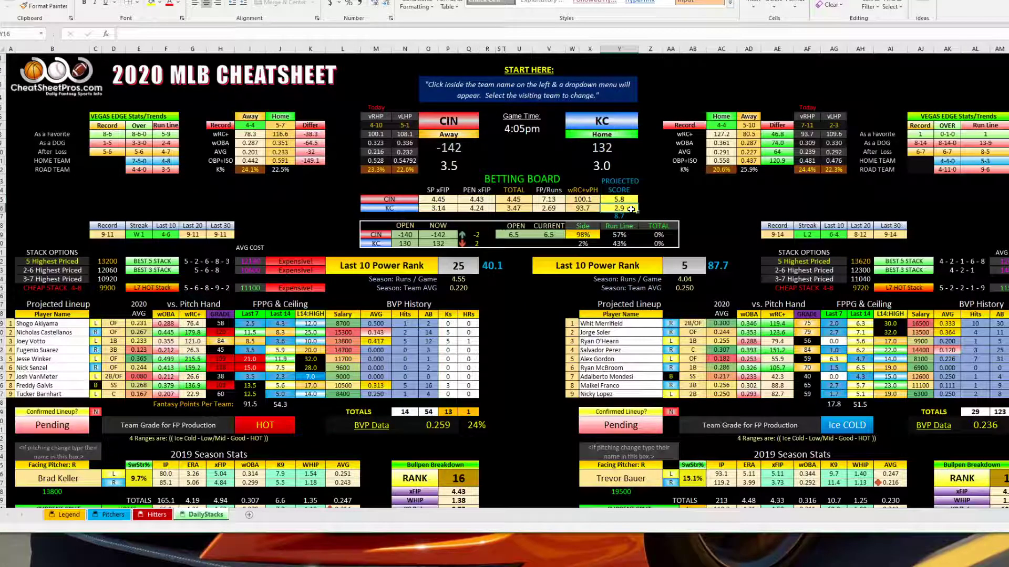
Step: Check the pitcher KC is facing, then examine KC's BVP totals and BVP Data average
scroll(517, 311, "down", 4)
left_click(624, 389)
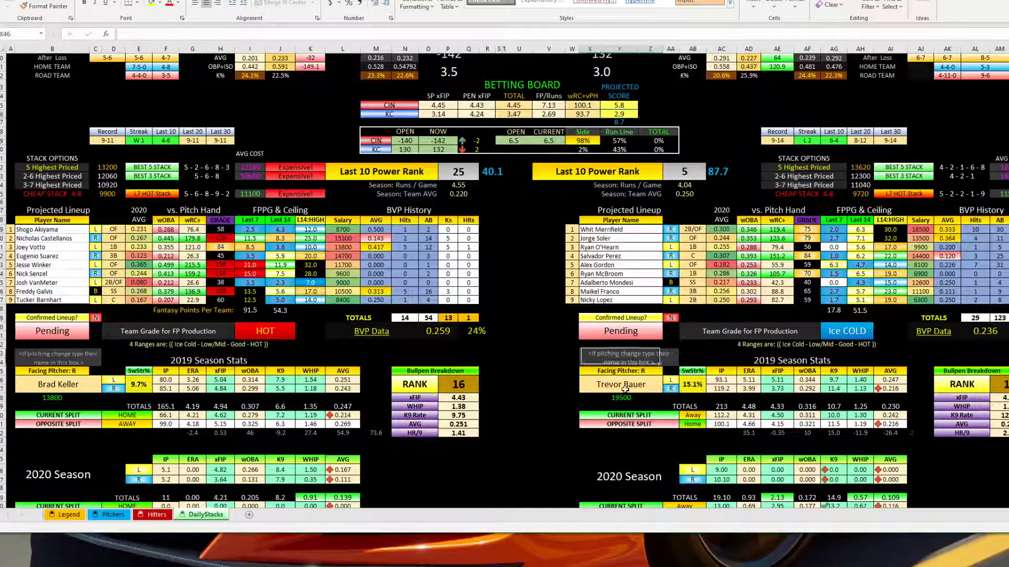
scroll(549, 385, "up", 2)
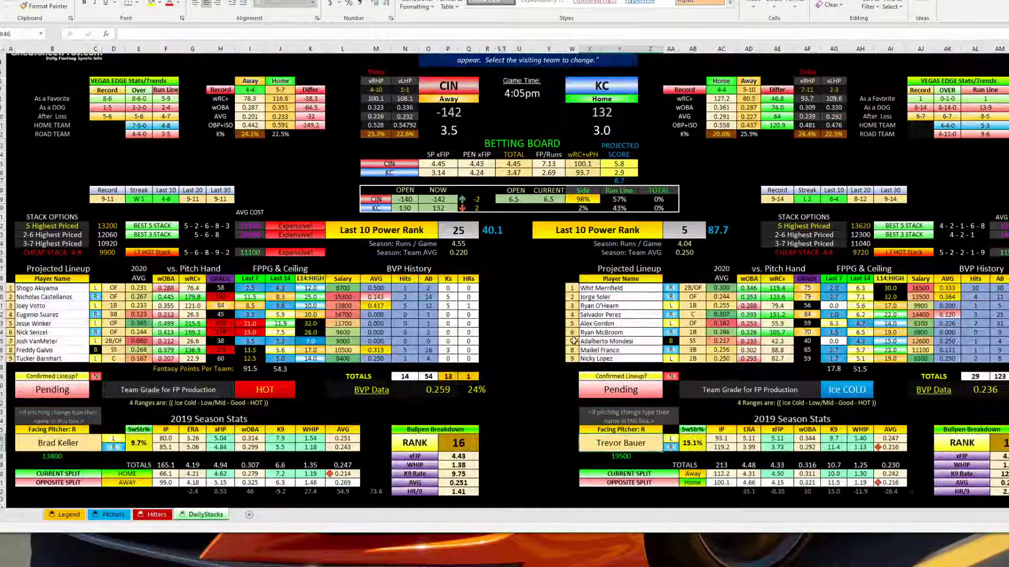
left_click(937, 378)
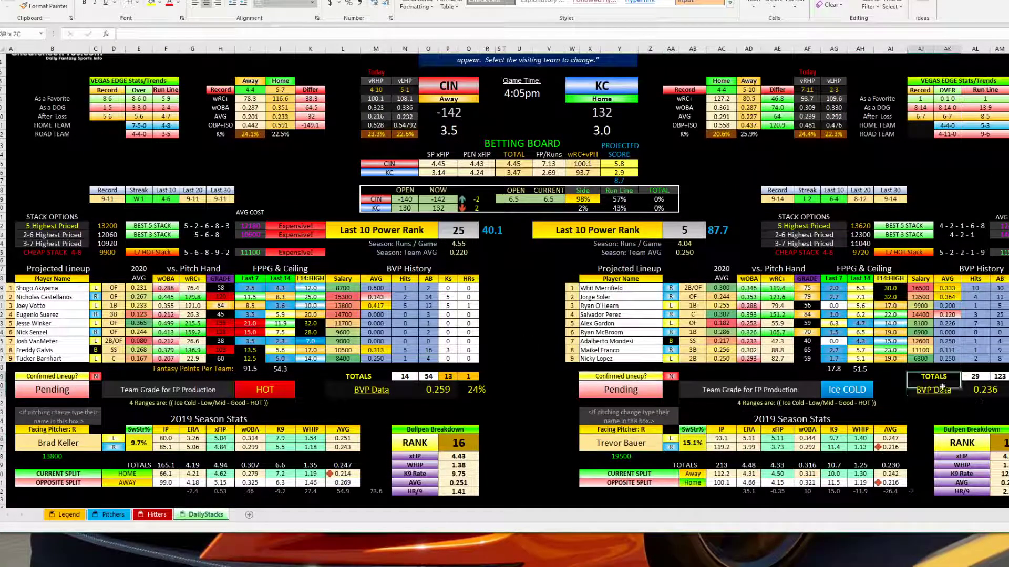
left_click_drag(939, 385, 983, 400)
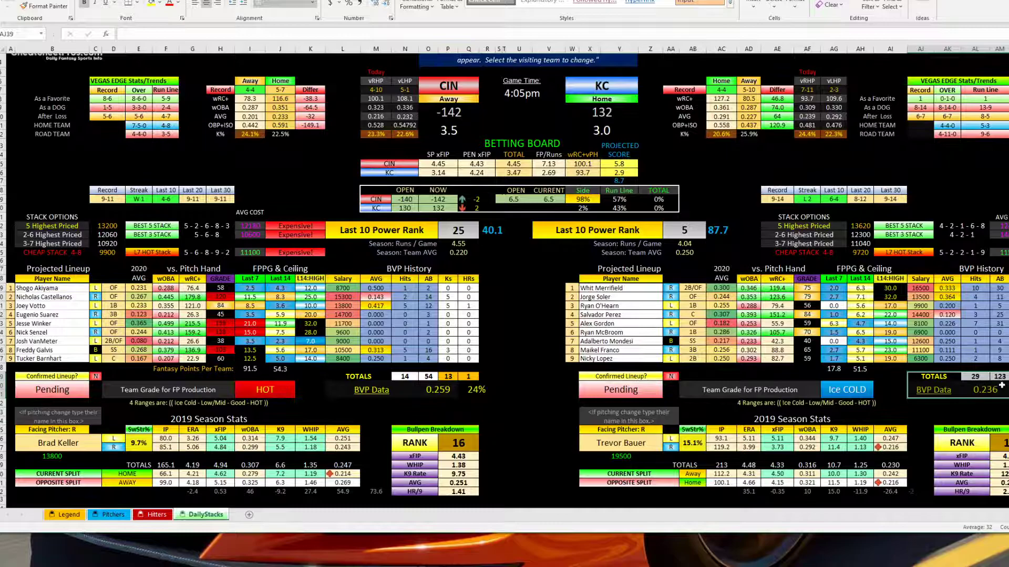
left_click(984, 395)
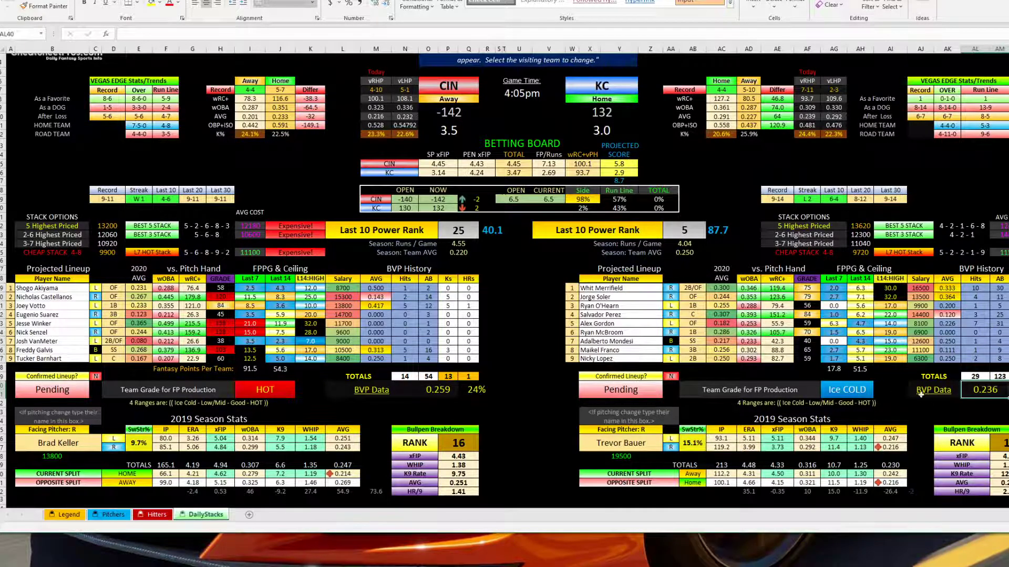
Step: Examine CIN's team grade for FP production and the Last 7 fantasy points behind its team sum
left_click(251, 394)
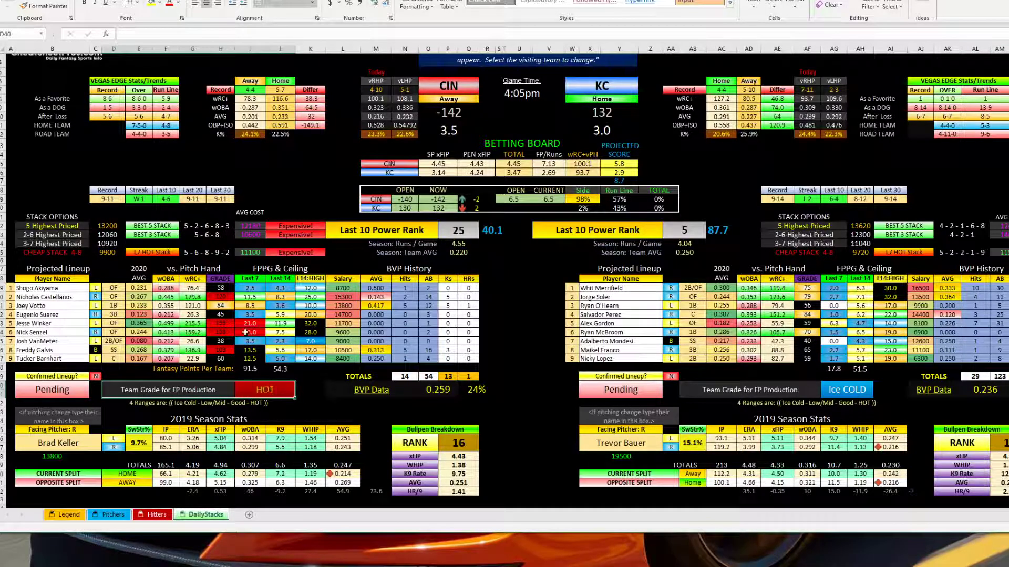
left_click(251, 368)
left_click_drag(250, 288, 248, 377)
left_click(248, 377)
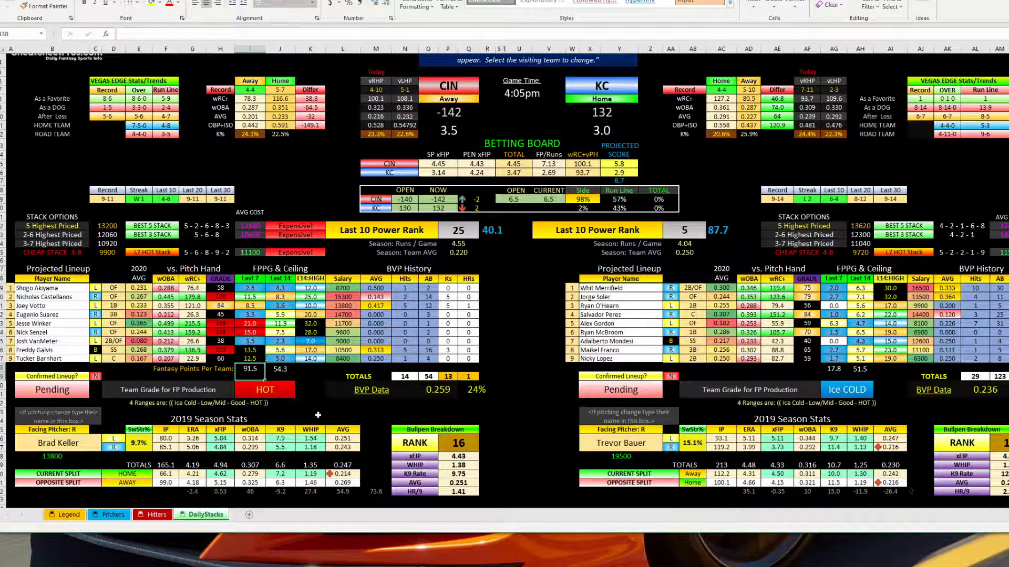
Step: Check the 2020 season xFIP splits of the pitcher CIN is facing against CIN's projected score
scroll(79, 354, "down", 1)
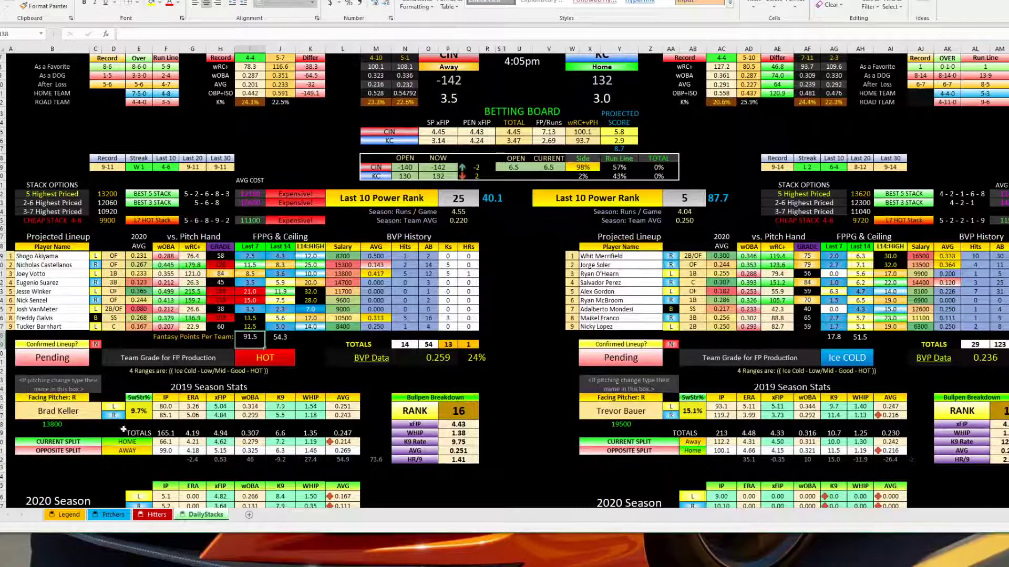
scroll(224, 434, "down", 3)
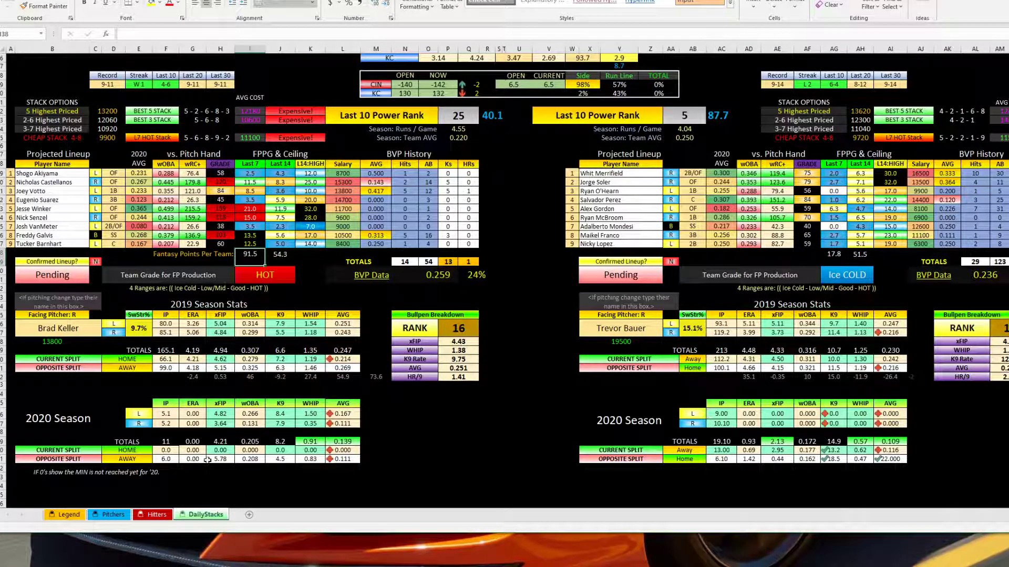
left_click(221, 453)
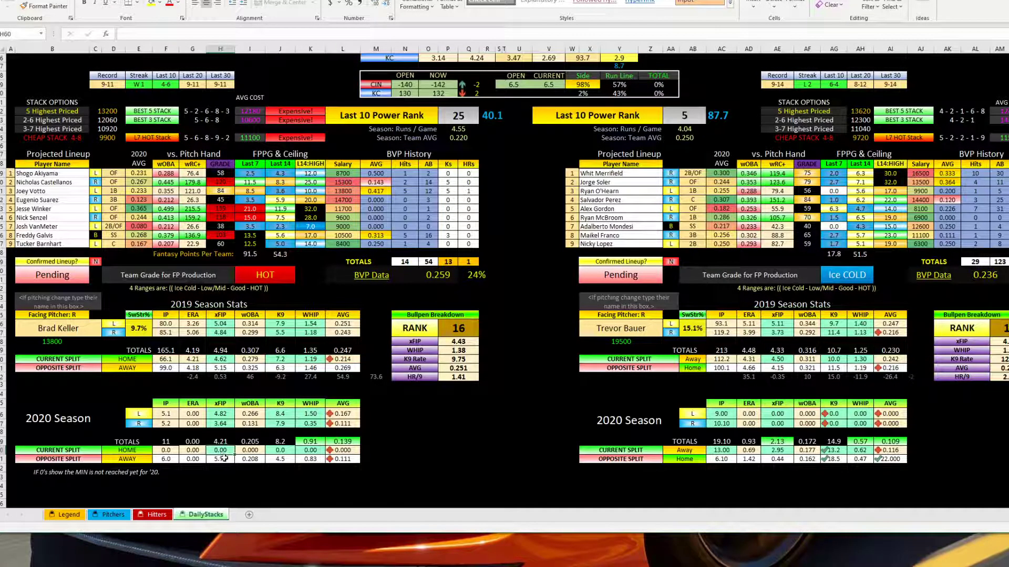
scroll(431, 319, "up", 3)
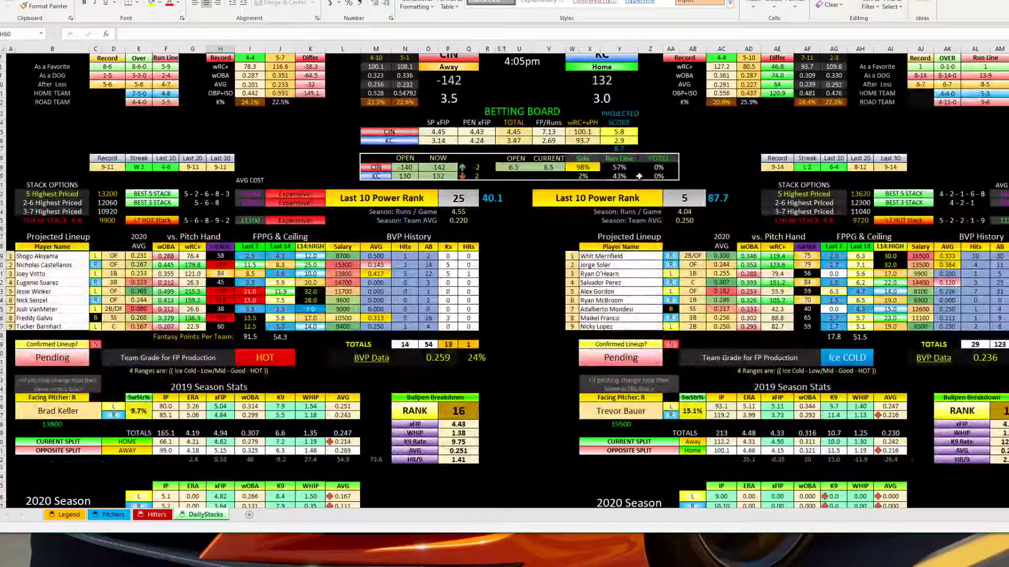
left_click(544, 274)
left_click(622, 131)
scroll(535, 285, "up", 1)
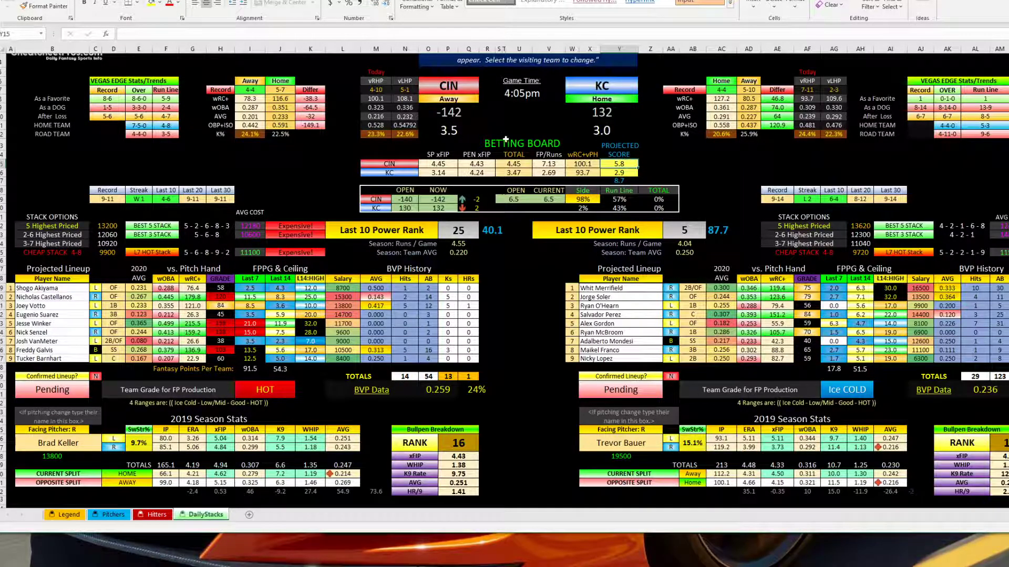
Step: Select CHC as the visiting team
left_click(468, 89)
left_click(483, 84)
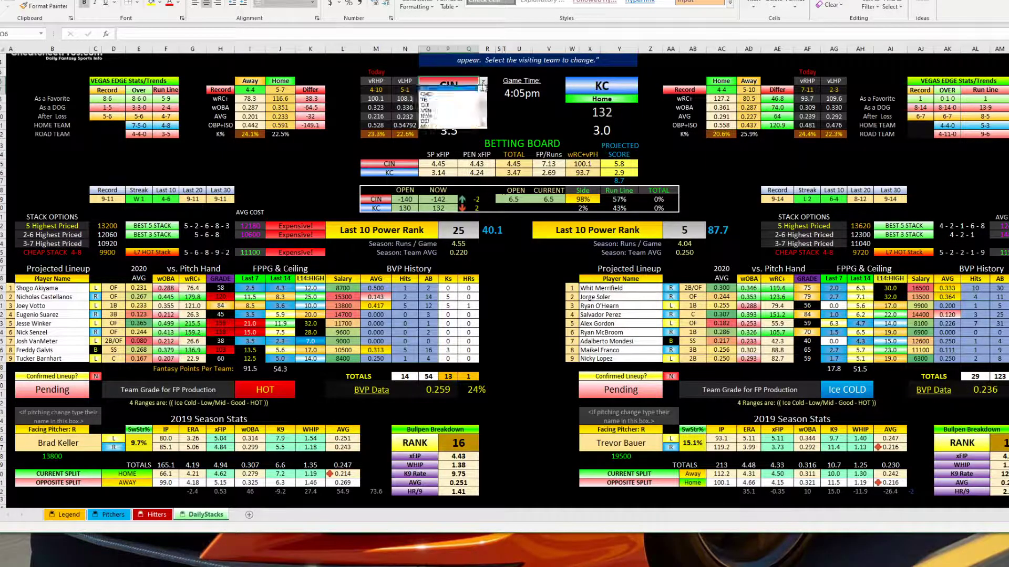
left_click(436, 94)
left_click(531, 299)
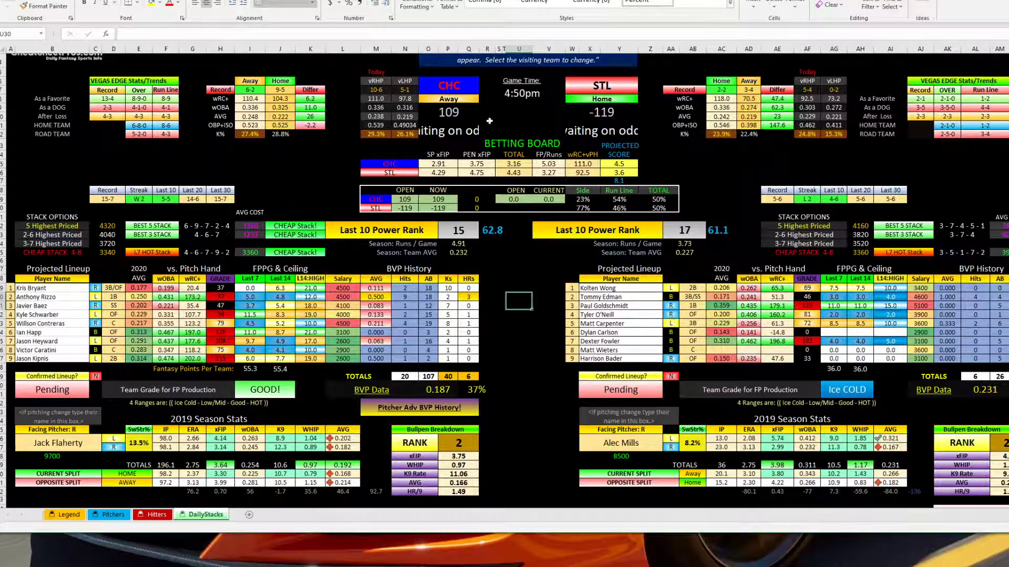
Step: Select TB as the visiting team and check the projected scores for TB and NYY
left_click(463, 87)
left_click(482, 81)
left_click(471, 95)
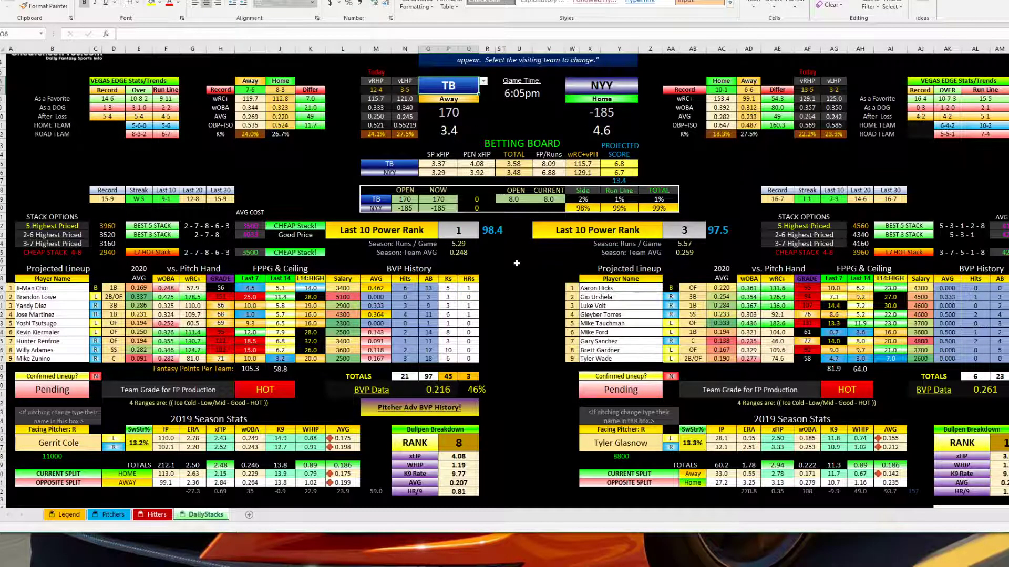
left_click(629, 166)
left_click(628, 171)
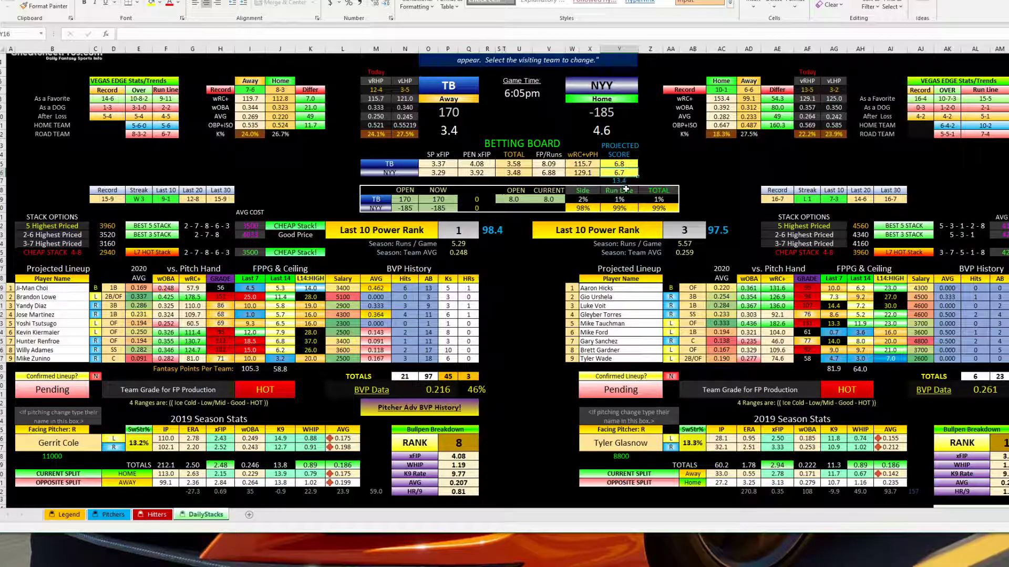
Step: Compare the FP/Runs values of TB and NYY with both teams' grades for FP production
left_click_drag(515, 164, 552, 174)
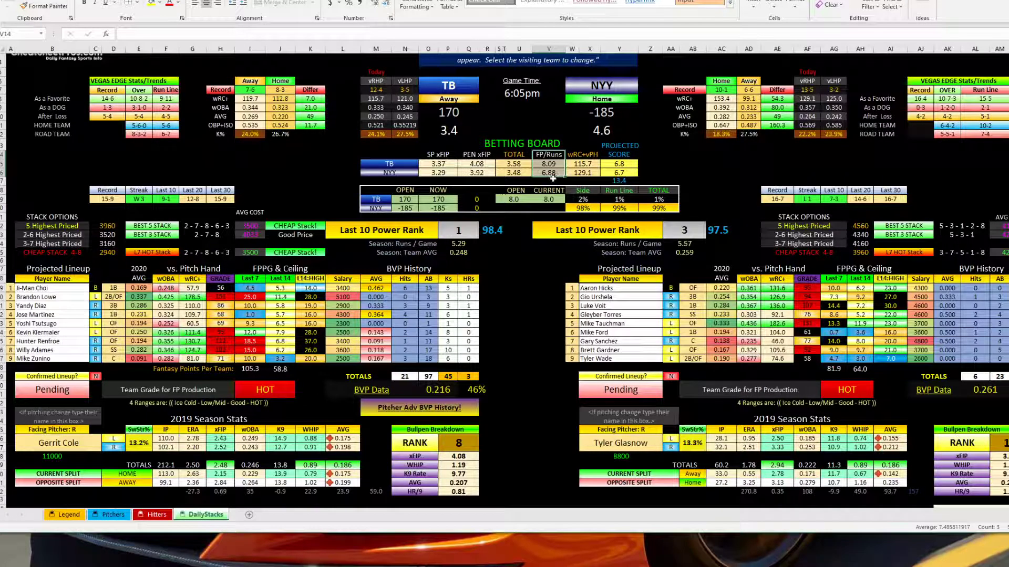
left_click_drag(204, 392, 248, 390)
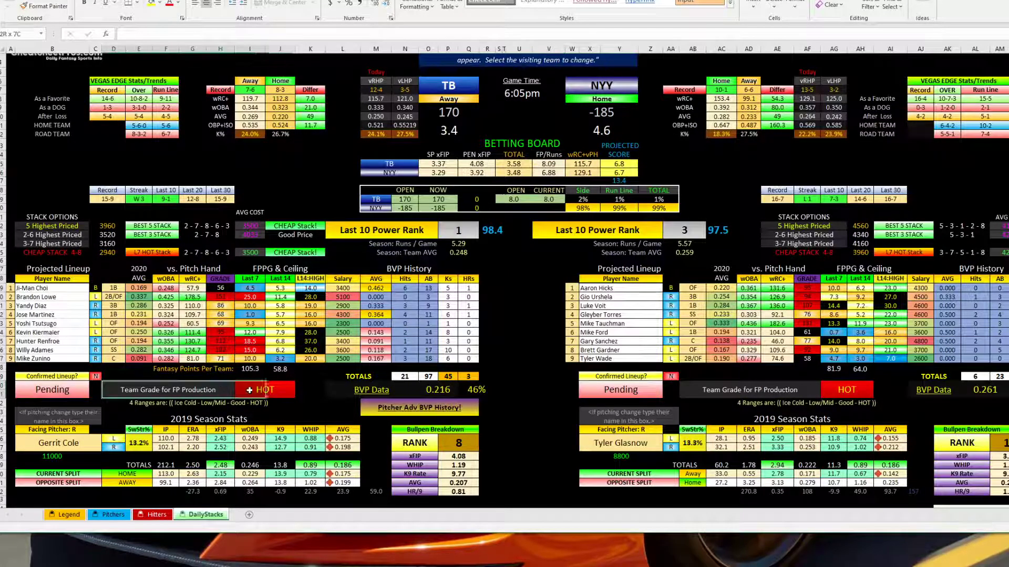
left_click_drag(777, 390, 836, 390)
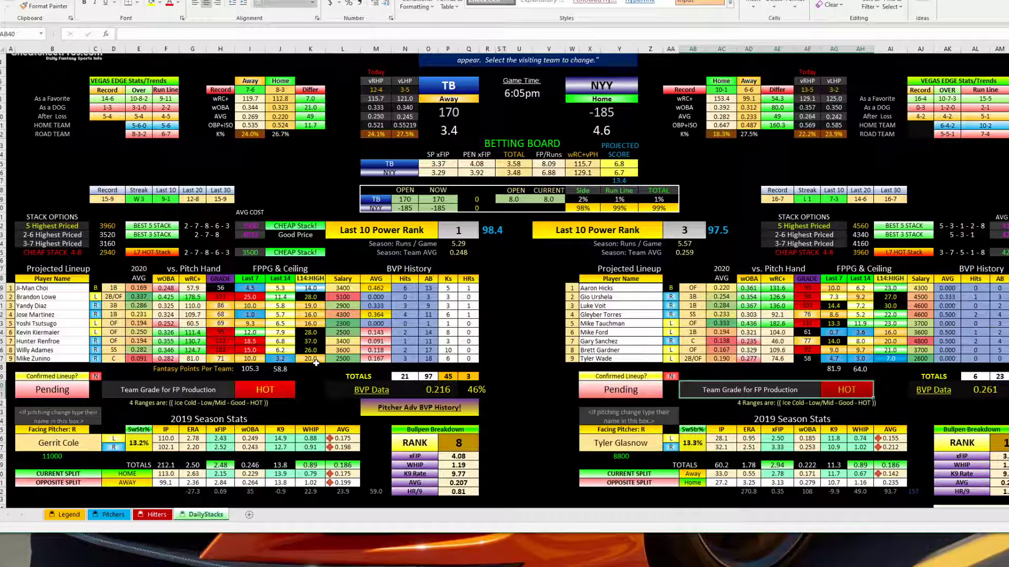
Step: Check the average cost of TB's best 5 stack and its opposing pitcher, then recheck both team grades
left_click(250, 226)
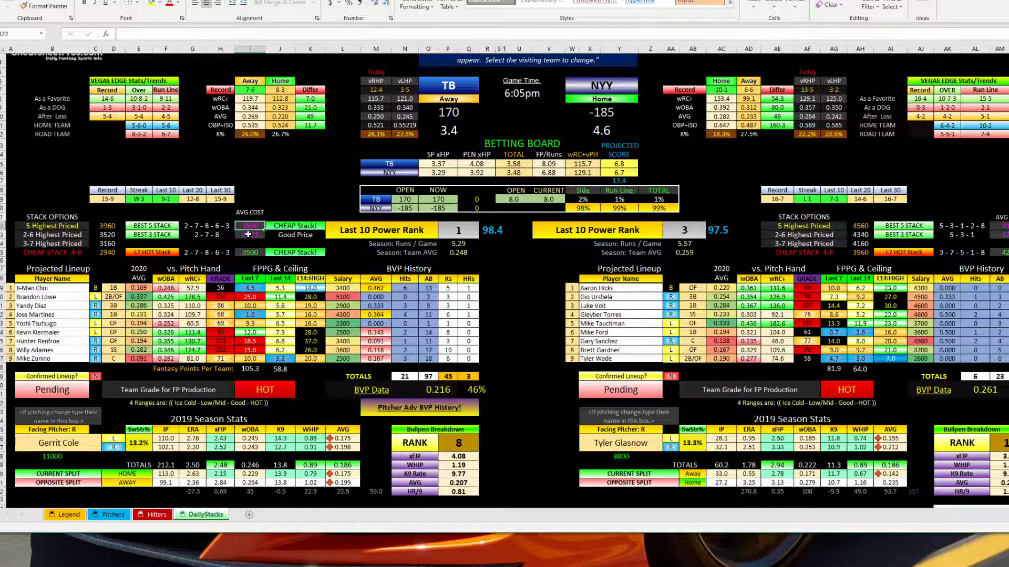
left_click(81, 446)
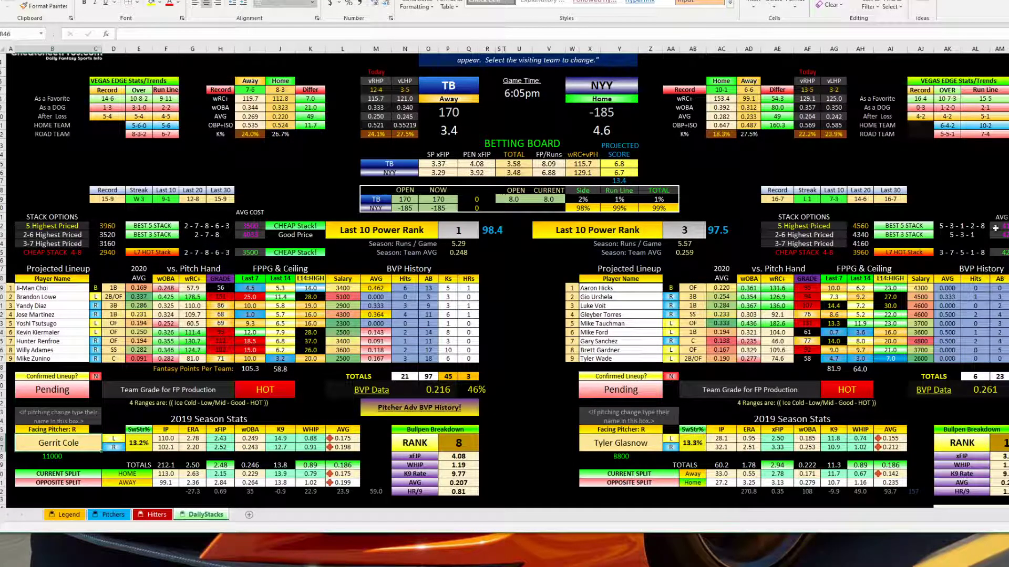
left_click(823, 389)
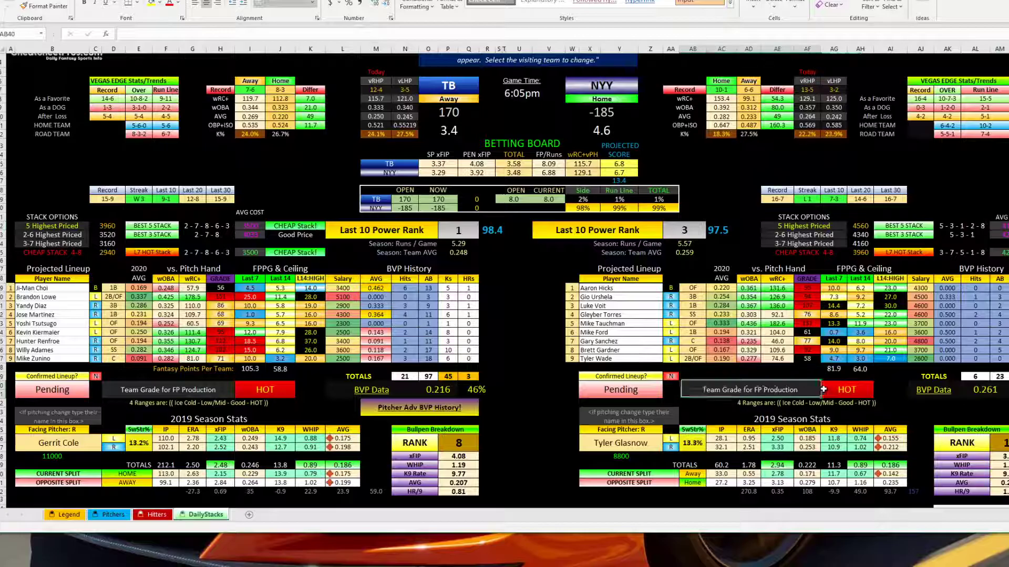
left_click(197, 391)
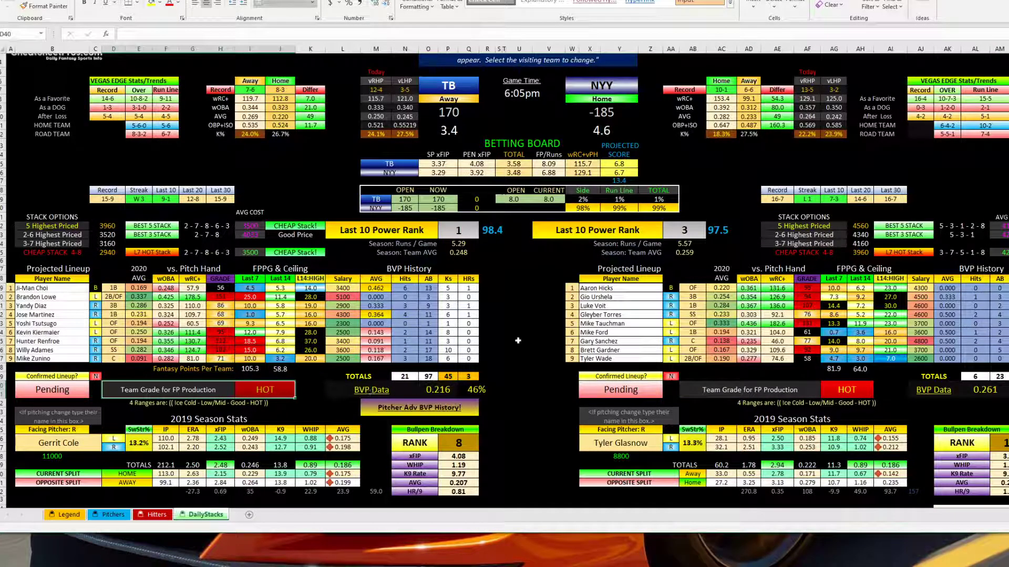
Step: Review both pitchers' 2020 season stats, then the Betting Board's TOTAL and PROJECTED SCORE columns for TB and NYY
scroll(518, 340, "down", 3)
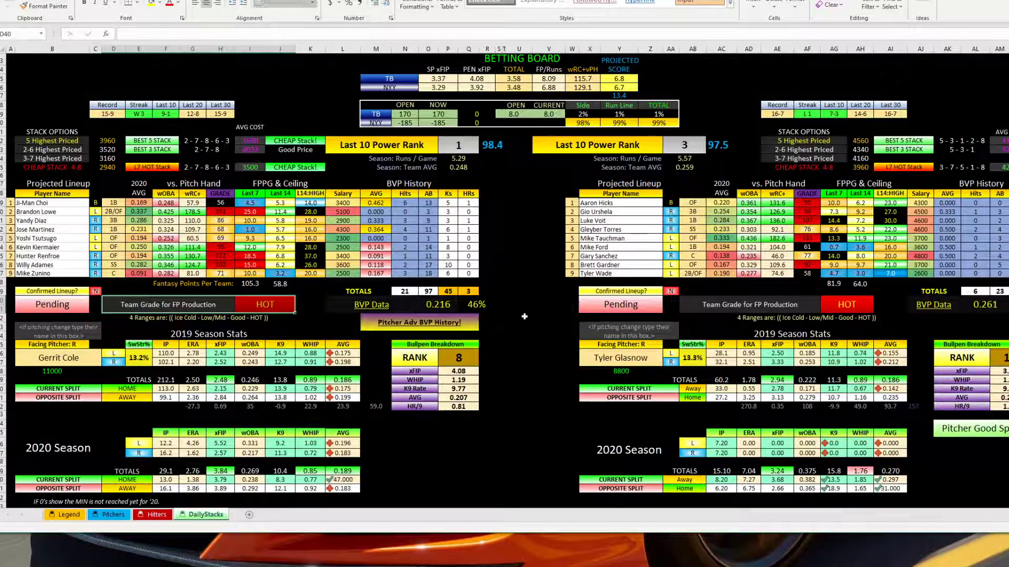
scroll(524, 316, "up", 3)
left_click_drag(549, 154, 514, 172)
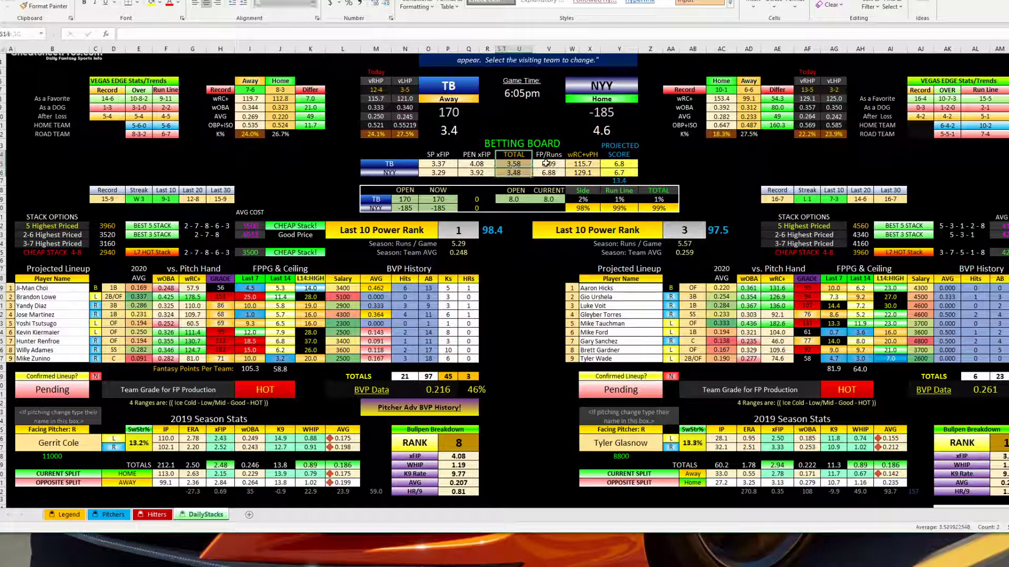
left_click_drag(628, 153, 629, 173)
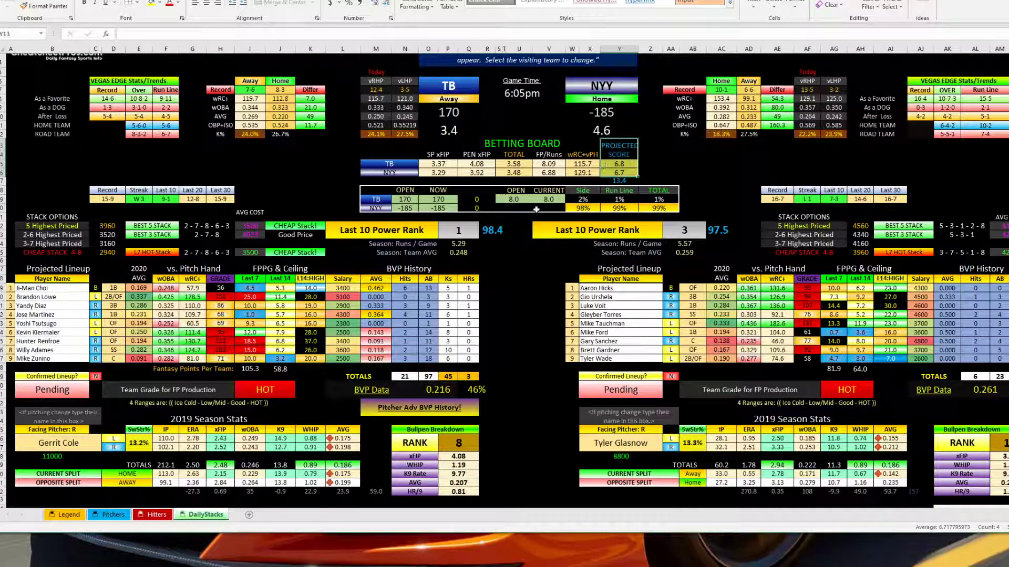
Step: Compare the wRC+vPH values of TB and NYY with the wRC+ in each team's vRHP stats
left_click_drag(582, 163, 583, 172)
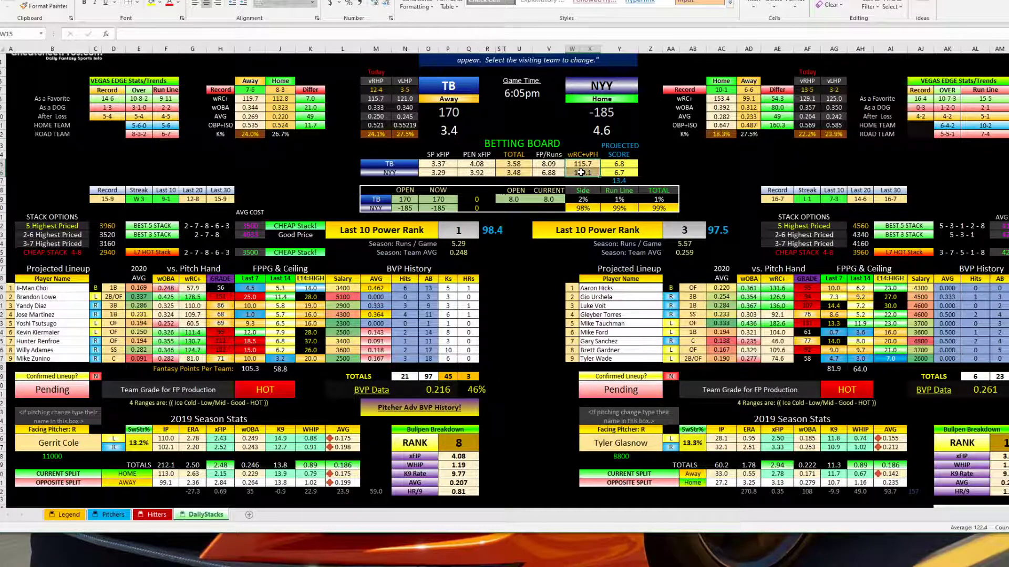
left_click_drag(376, 72, 381, 131)
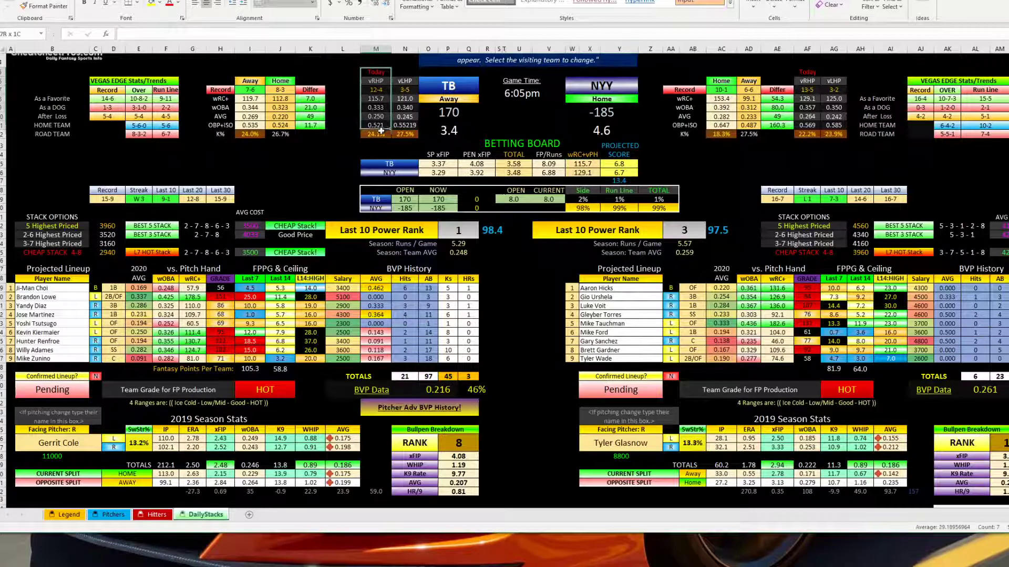
left_click_drag(807, 72, 807, 129)
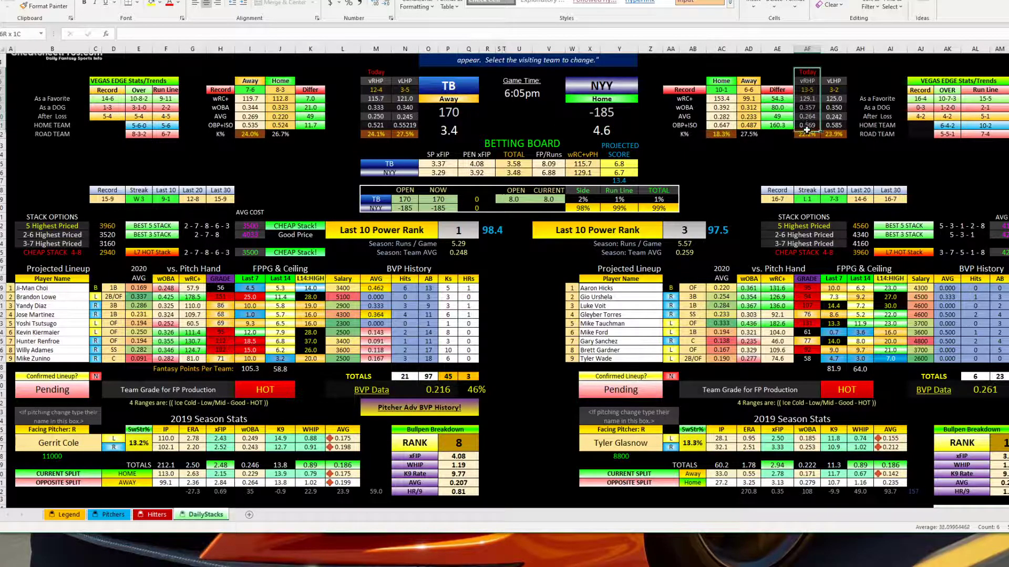
left_click(805, 100)
left_click(804, 108)
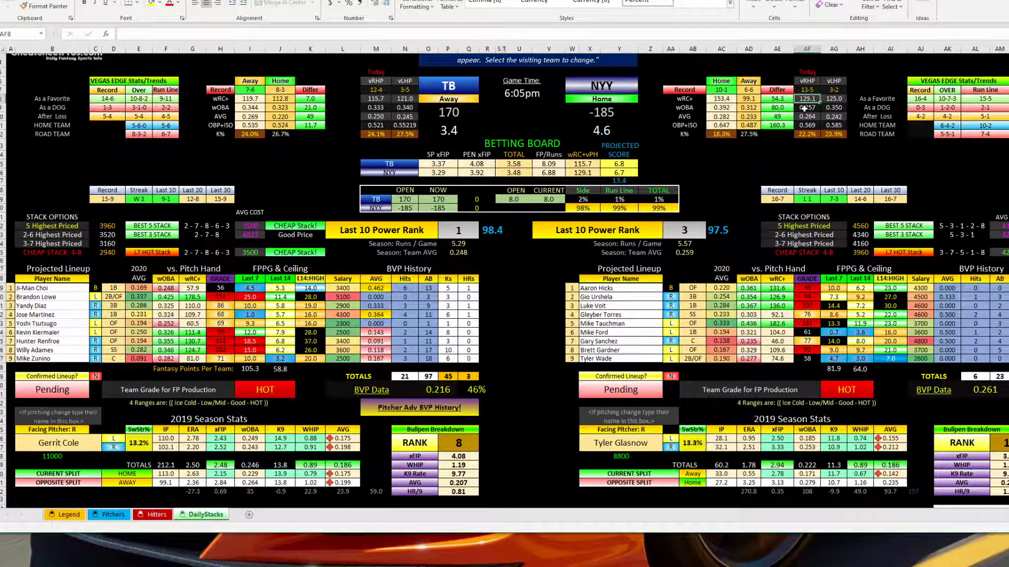
left_click(376, 99)
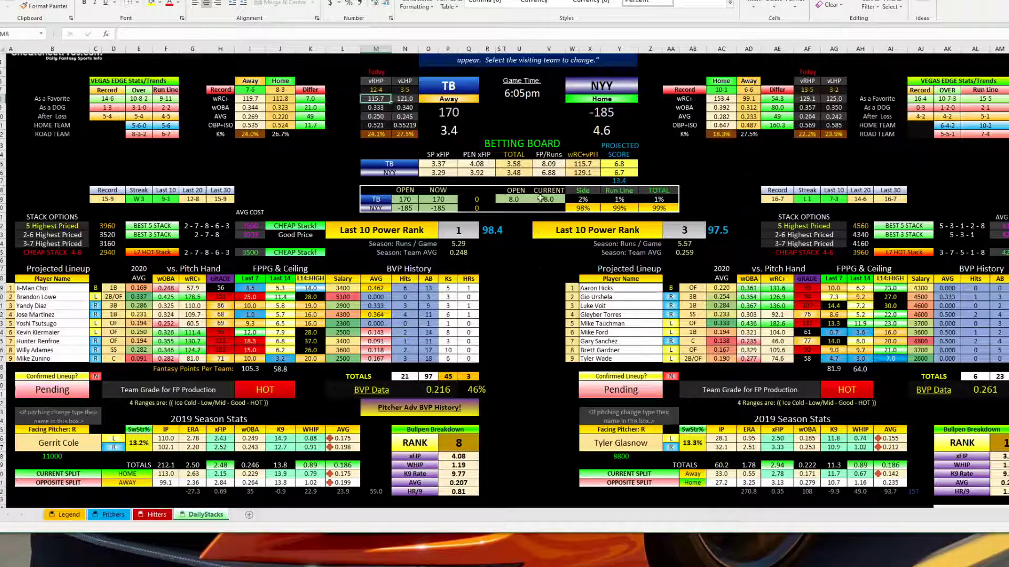
Step: Check the projected scores of TB and NYY and their combined total against the betting lines and percentages
left_click_drag(615, 173, 615, 166)
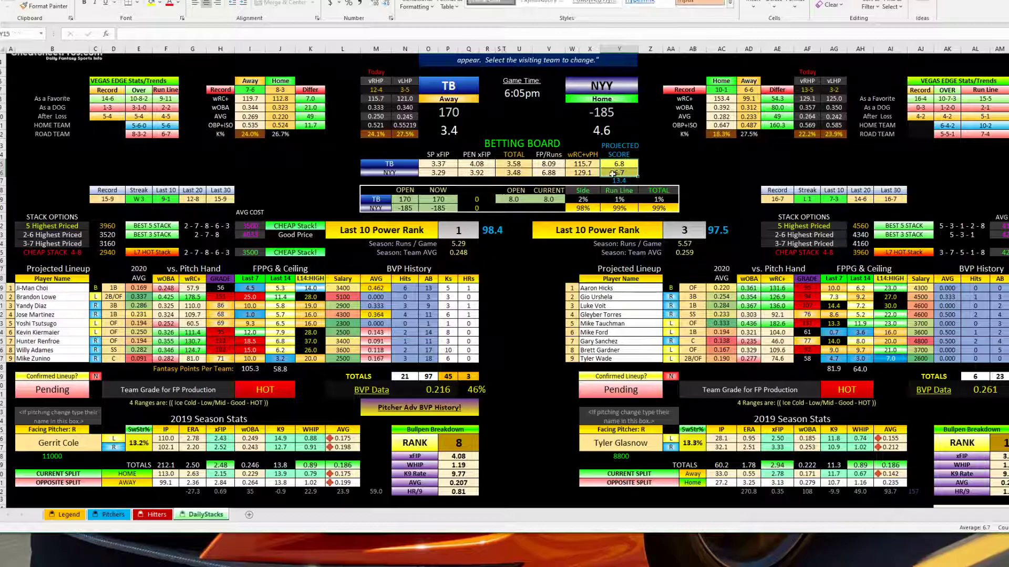
left_click(609, 180)
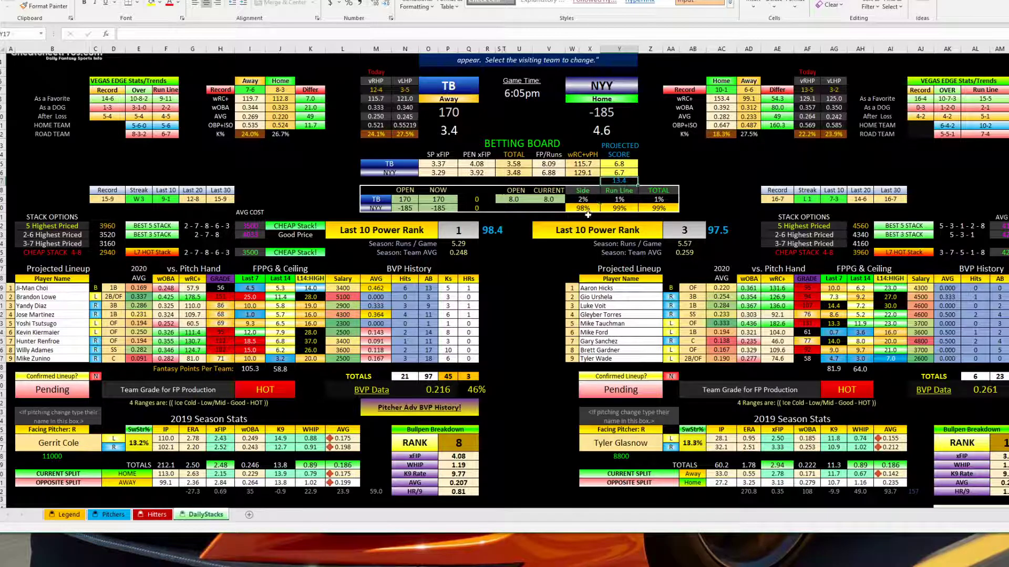
left_click(611, 172)
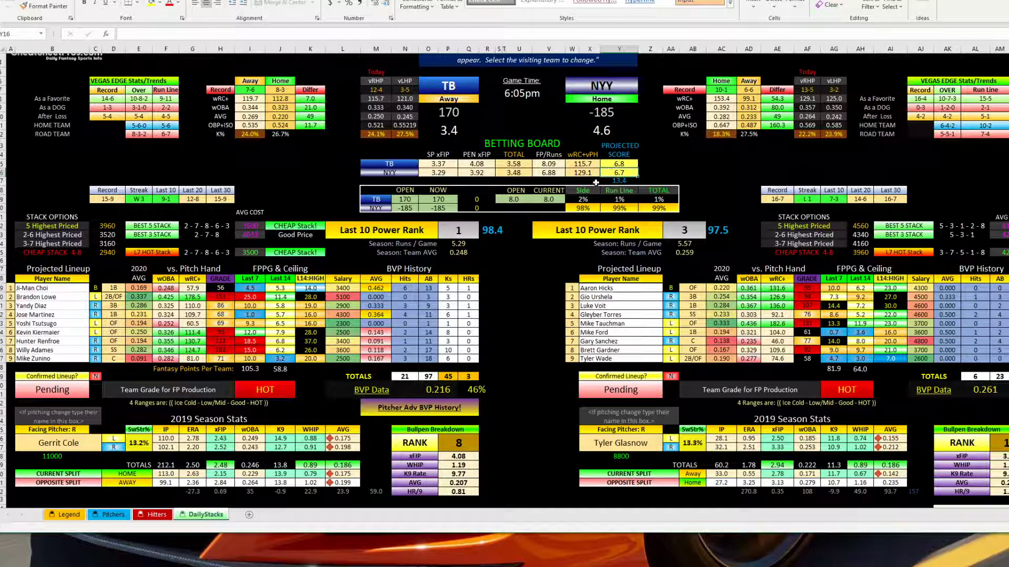
Step: Select CLE as the visiting team to load its matchup against PIT
left_click(478, 88)
left_click(483, 81)
left_click(472, 108)
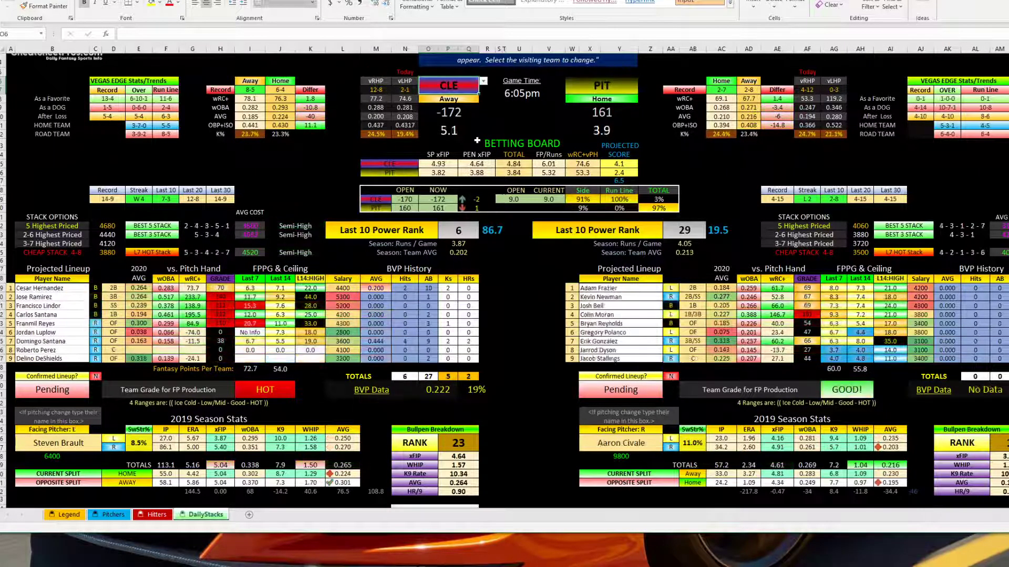
Step: Check the projected scores of CLE and PIT on the Betting Board
scroll(532, 293, "down", 2)
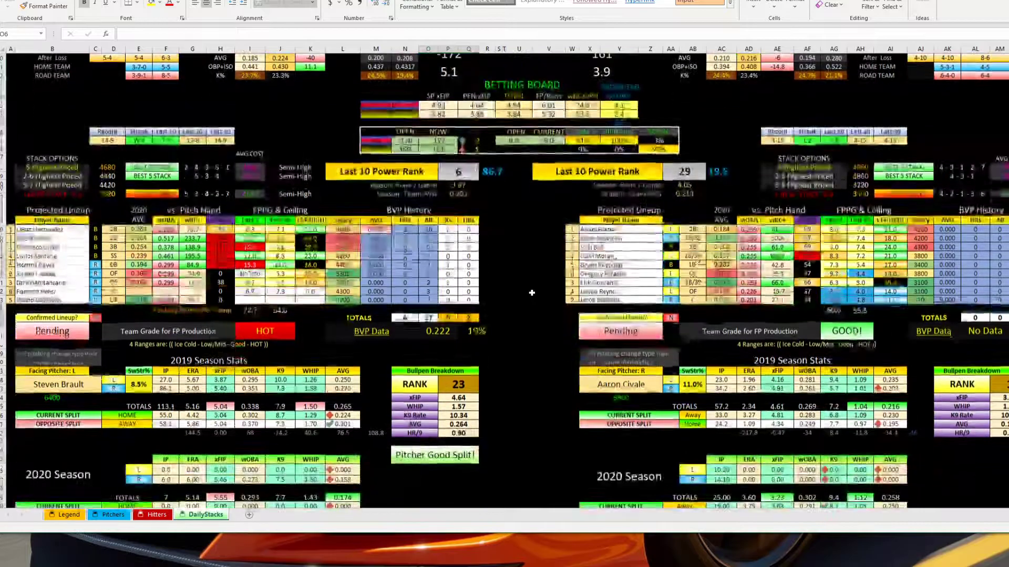
scroll(532, 292, "up", 4)
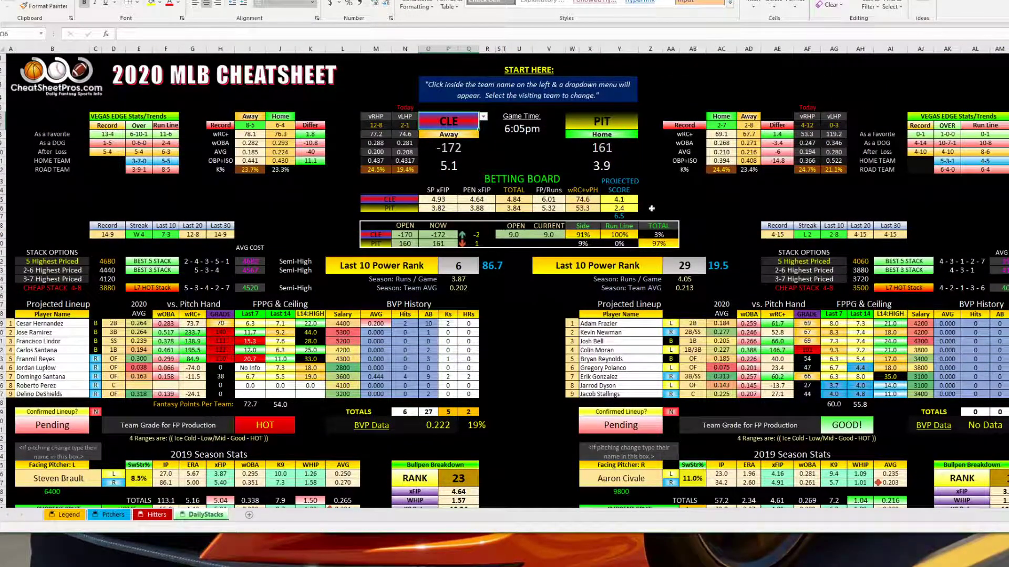
left_click(634, 207)
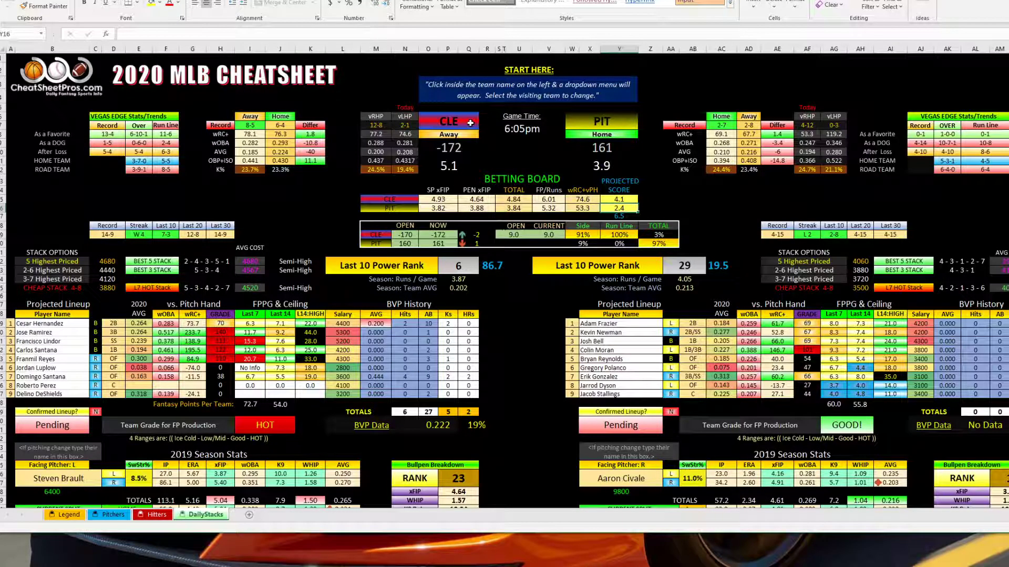
Step: Review CLE's Team Grade for FP Production alongside its hitters' Last 7 fantasy points and the team's Vegas run total
left_click_drag(187, 431, 253, 427)
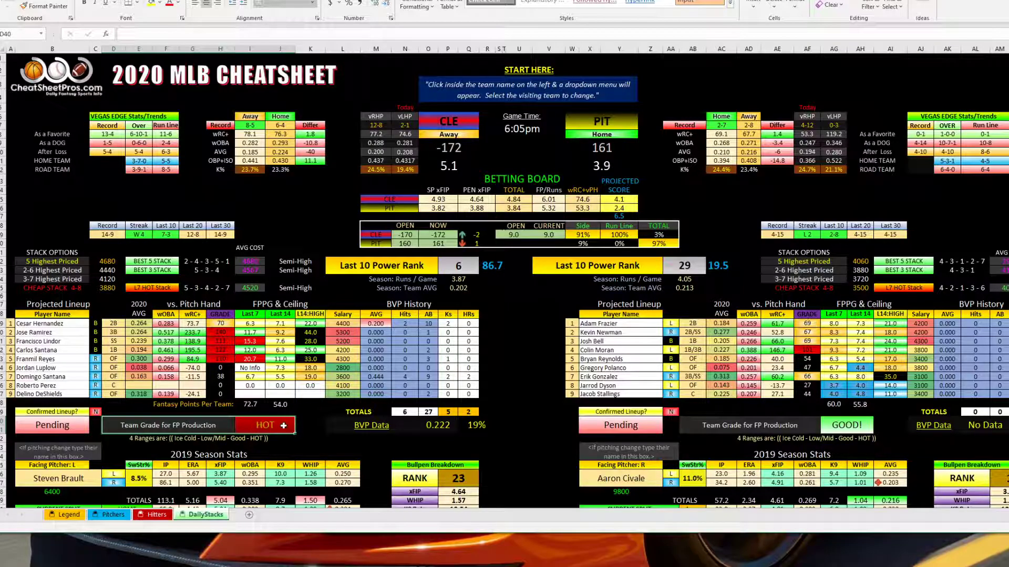
left_click(251, 393)
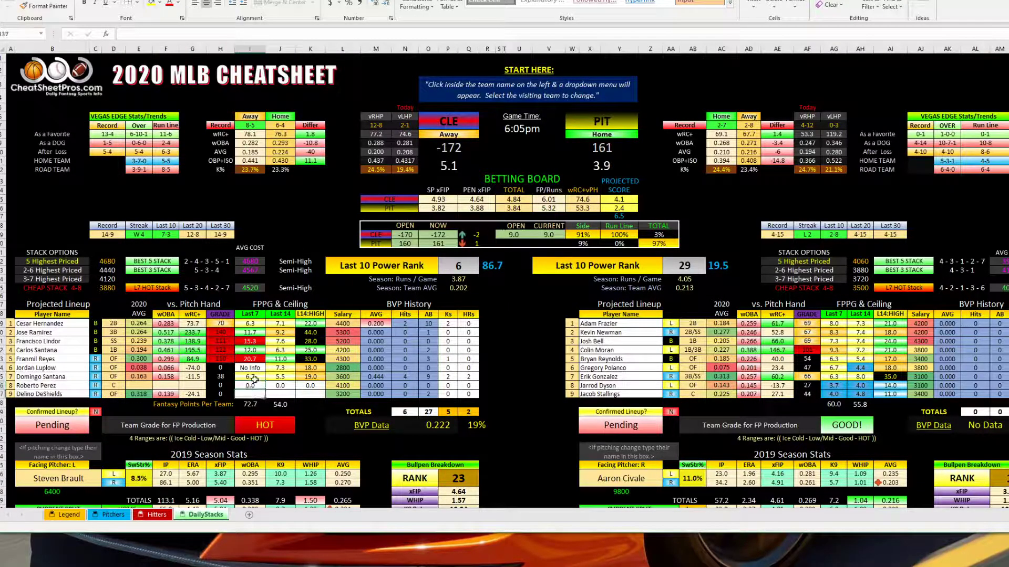
left_click(250, 369)
left_click(253, 387)
left_click(251, 395)
left_click(246, 427)
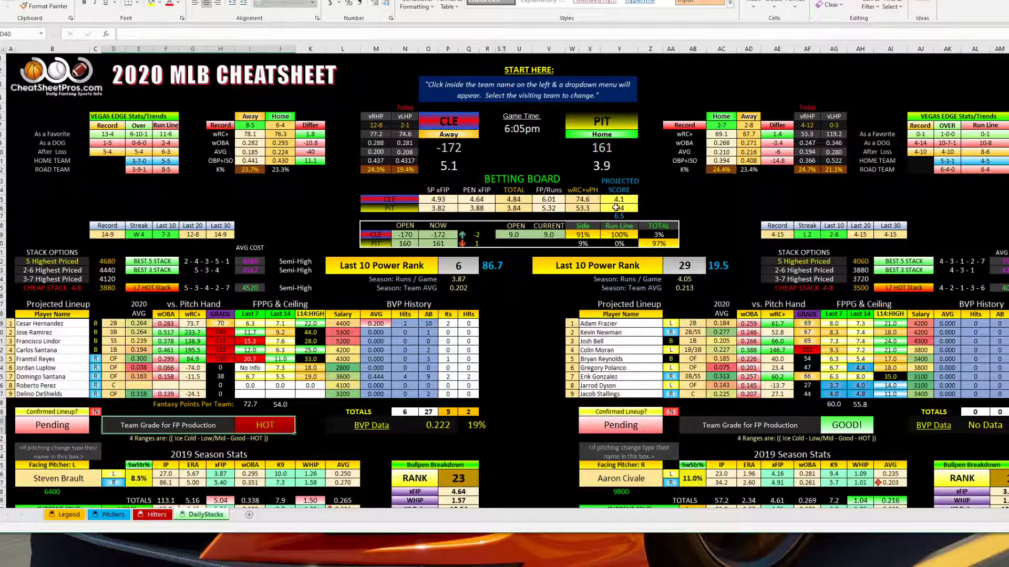
left_click(456, 169)
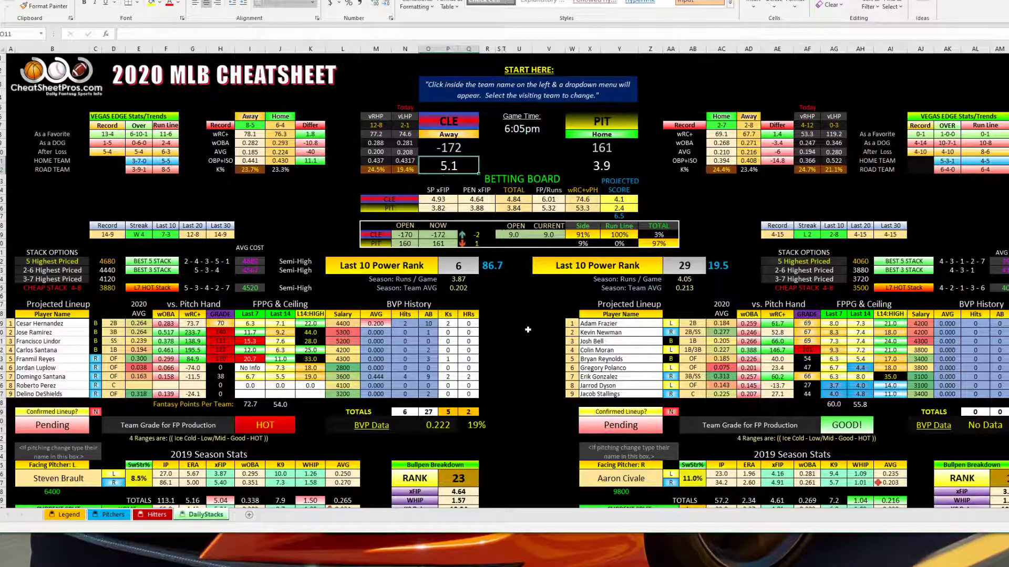
Step: Compare the 2019 and 2020 xFIP totals of the pitcher facing CLE, including his 2020 current split
scroll(528, 330, "down", 6)
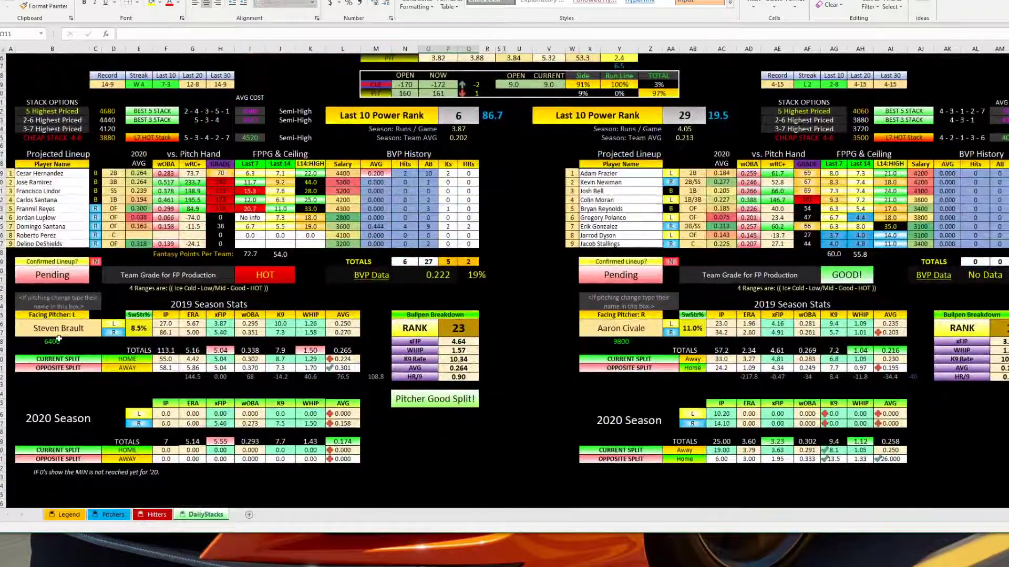
left_click(222, 351)
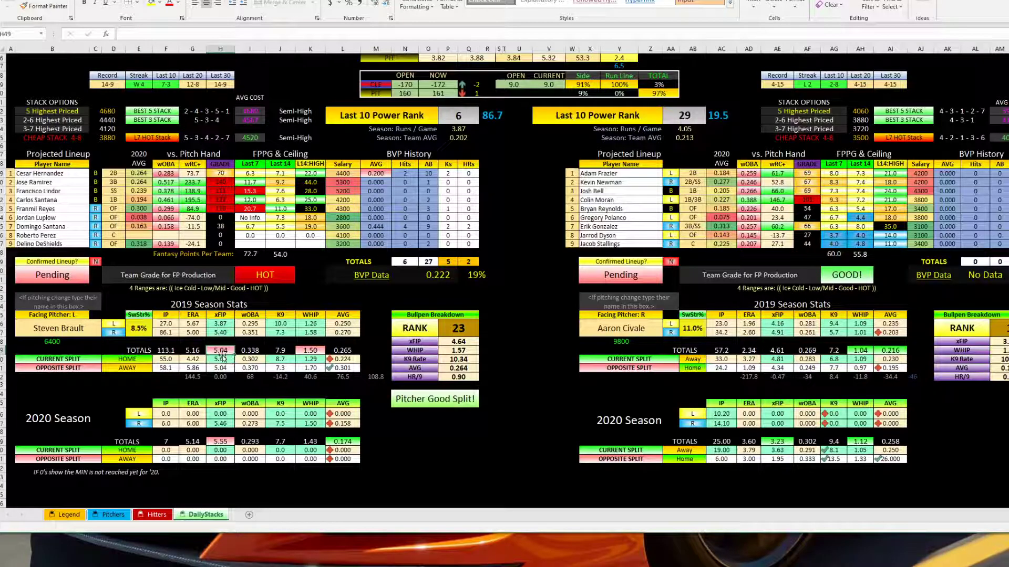
left_click(215, 443)
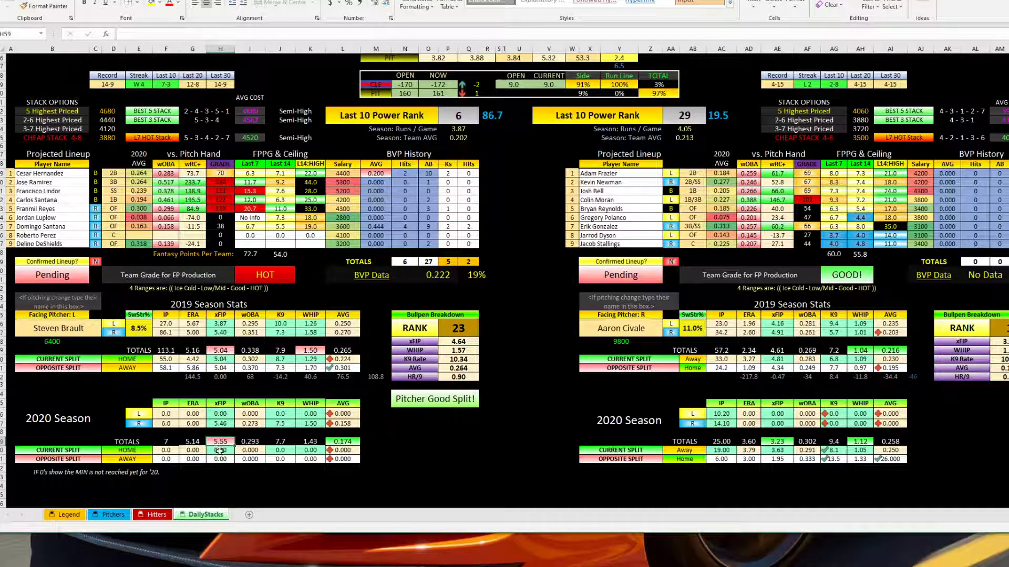
left_click(221, 452)
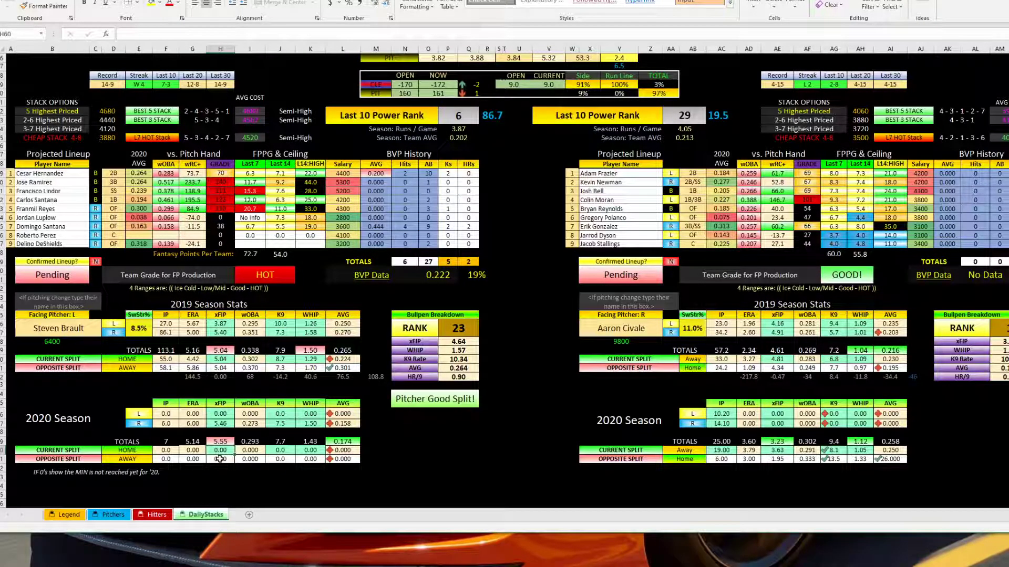
Step: Trace CLE's SP xFIP, PEN xFIP and TOTAL values on the Betting Board against the Bullpen Breakdown's xFIP
scroll(220, 458, "up", 2)
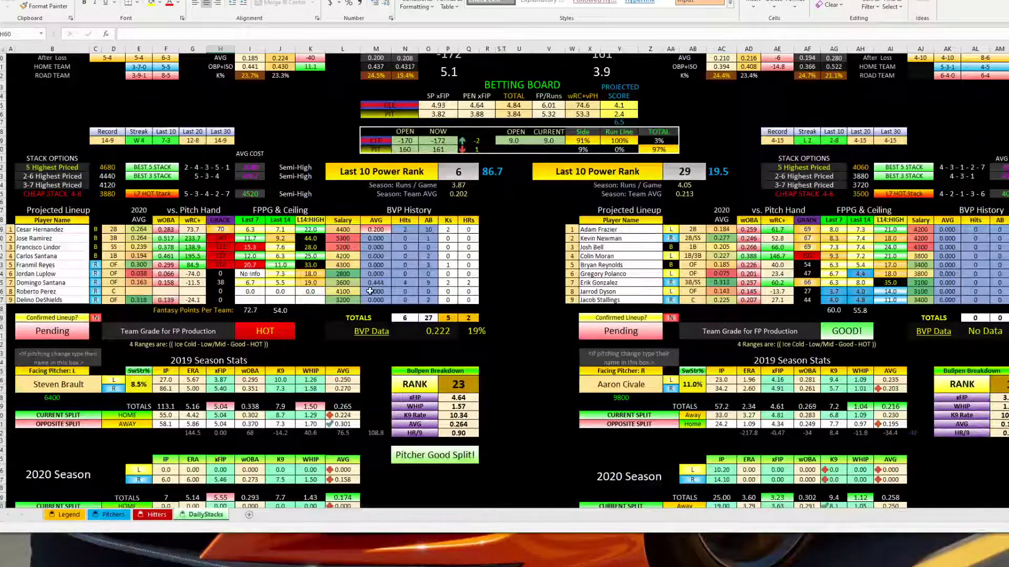
left_click(444, 107)
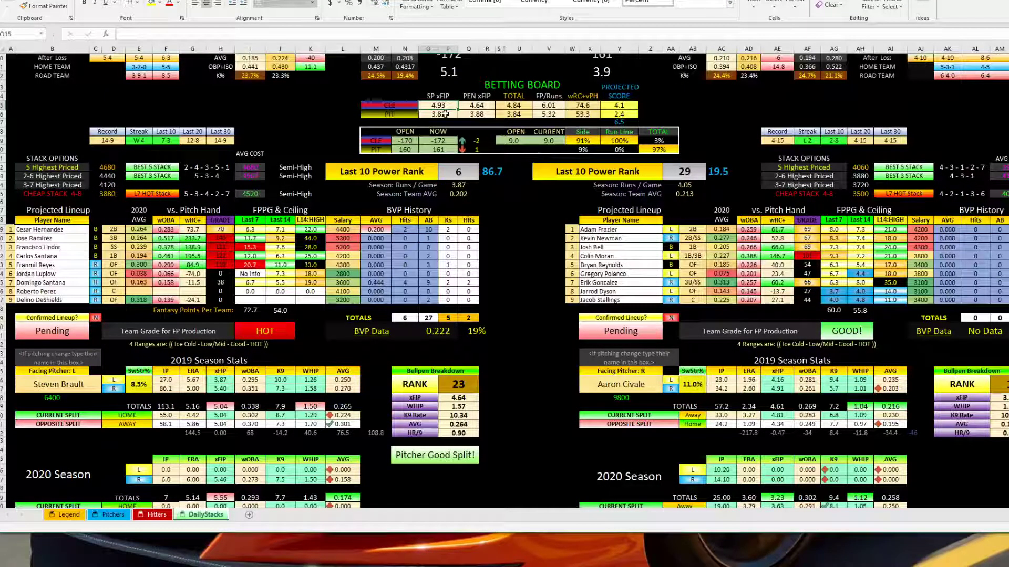
left_click(470, 400)
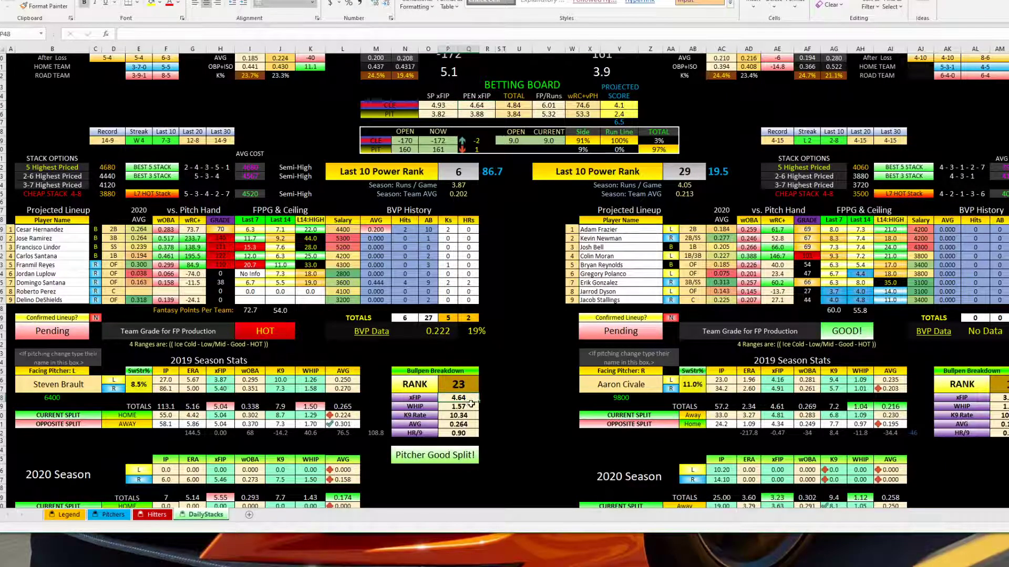
left_click(458, 106)
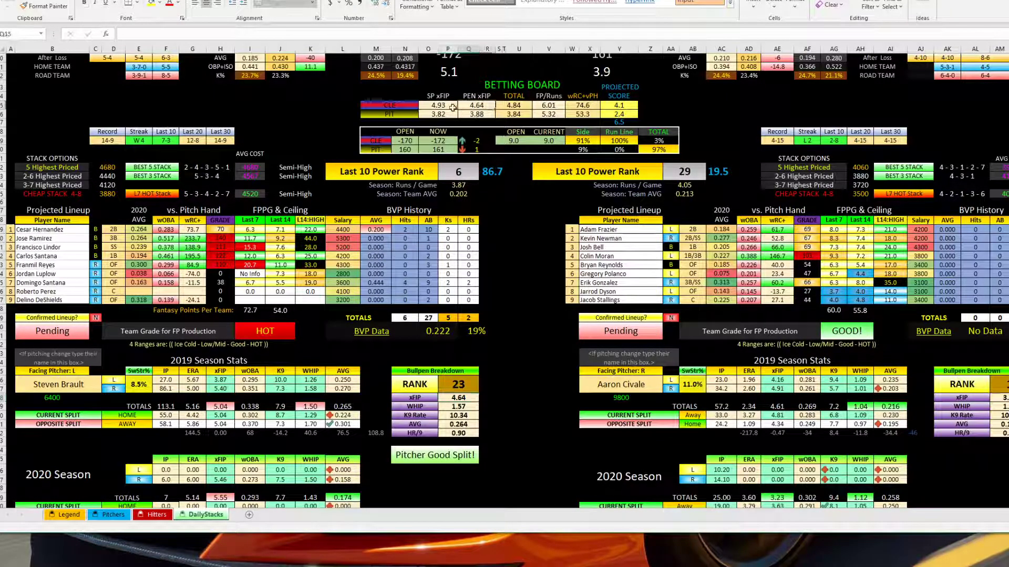
left_click(517, 108)
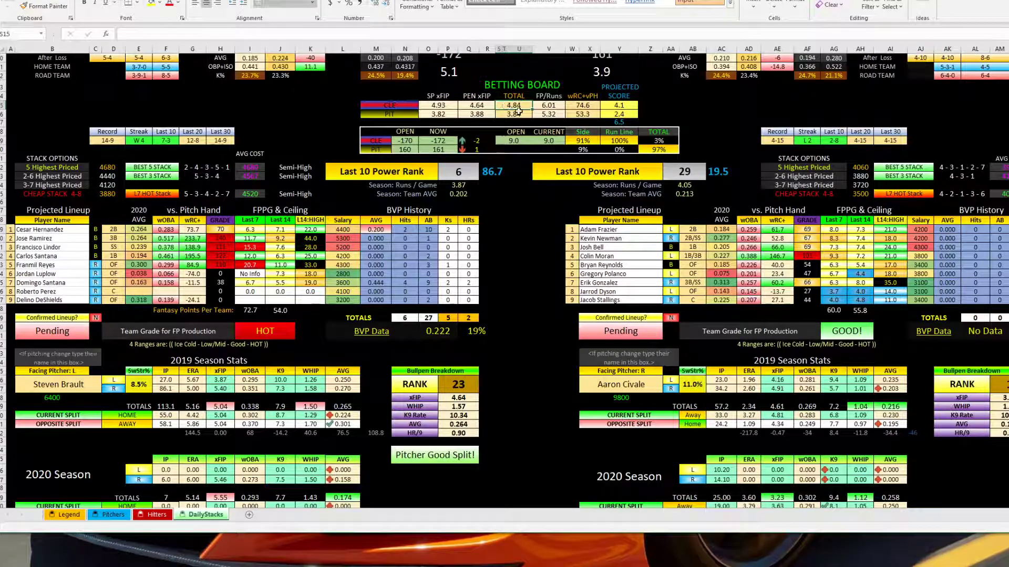
Step: Check CLE's Vegas run total and the FP/Runs values of both teams on the Betting Board
scroll(519, 113, "up", 4)
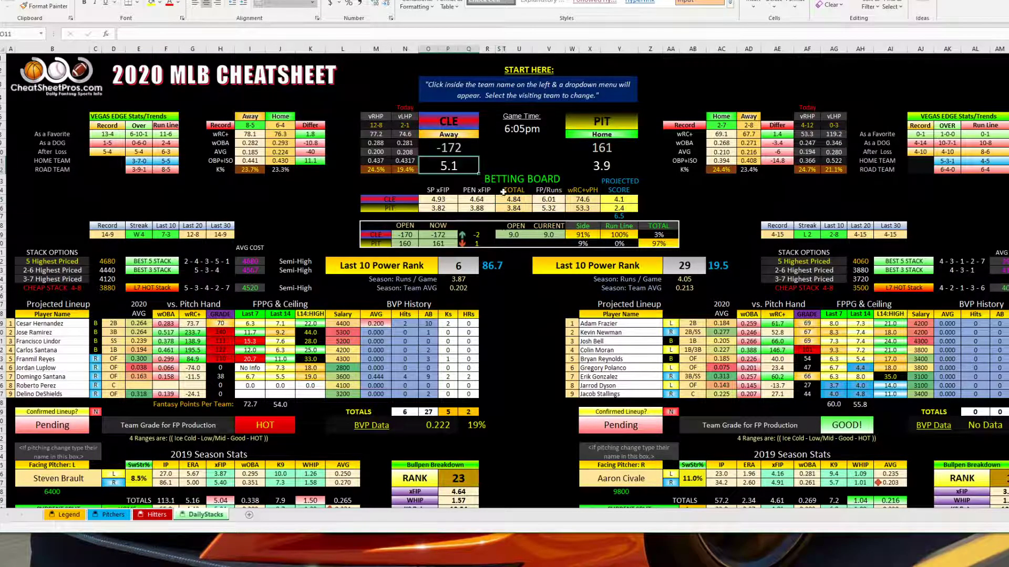
left_click(450, 166)
left_click(546, 201)
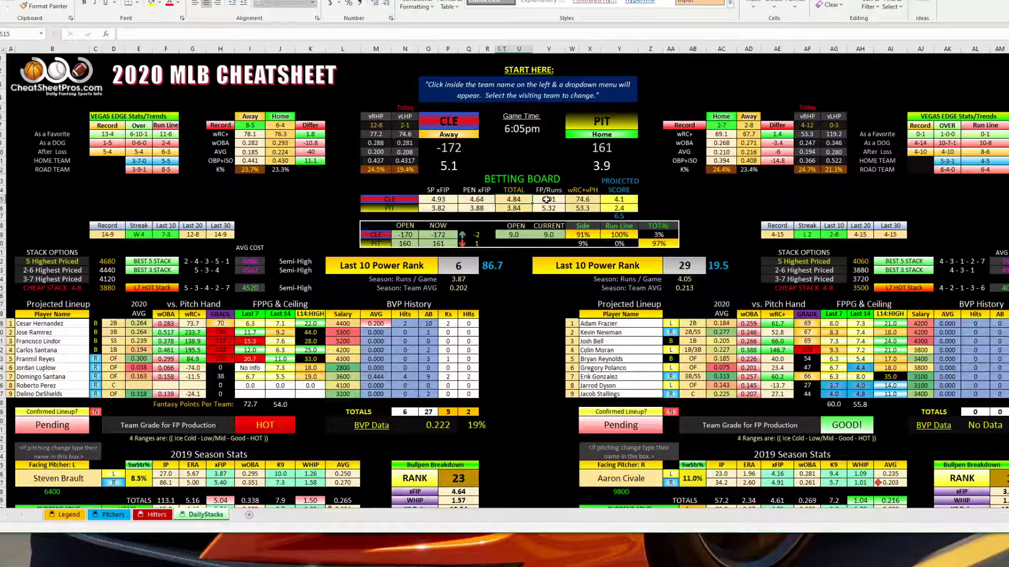
left_click(549, 208)
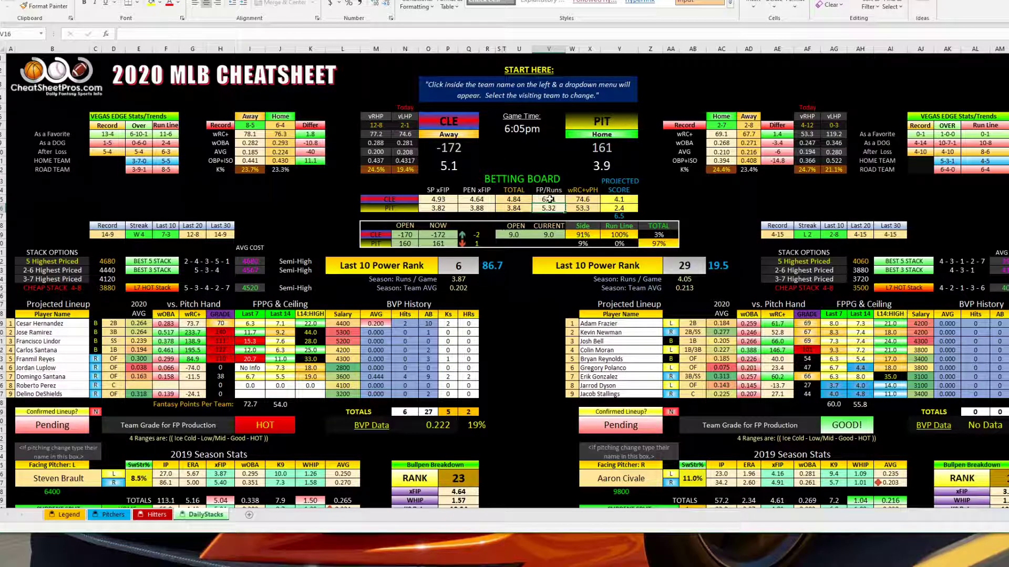
Step: Compare the wRC+vPH values with the wRC+ in CLE's vLHP stats and PIT's vRHP and vLHP stats
left_click(575, 208)
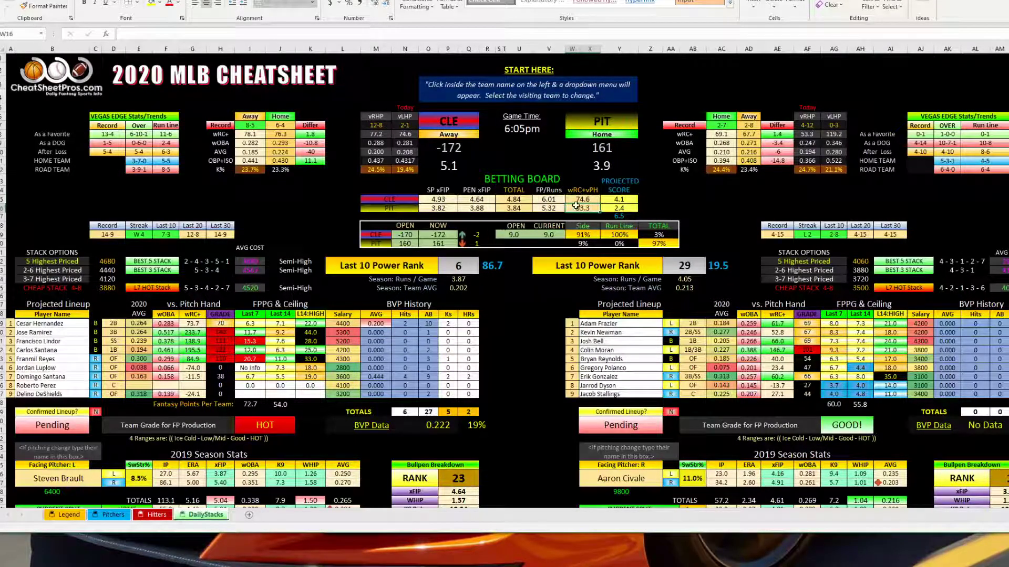
left_click(405, 134)
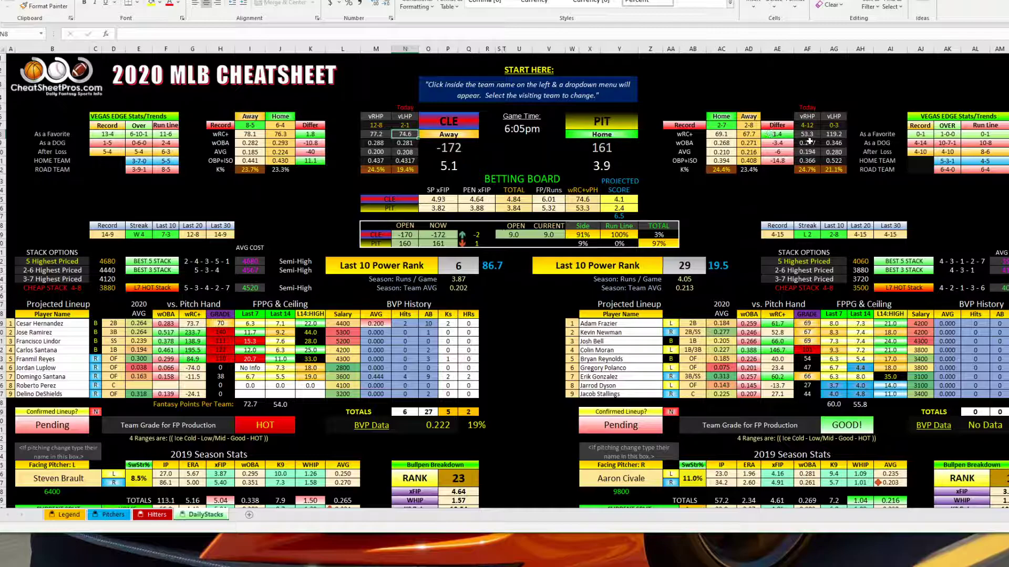
left_click_drag(807, 107, 807, 168)
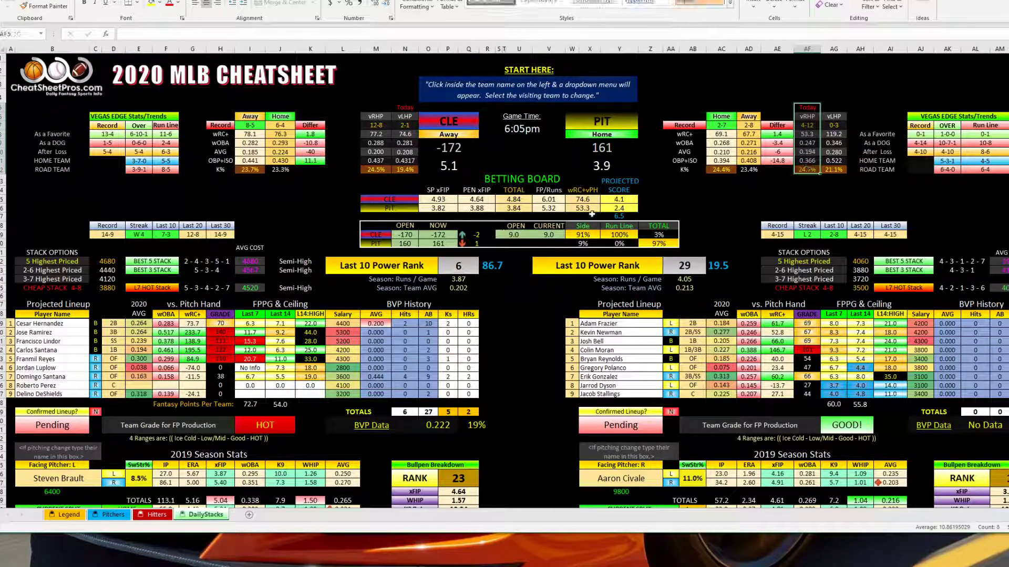
left_click(841, 135)
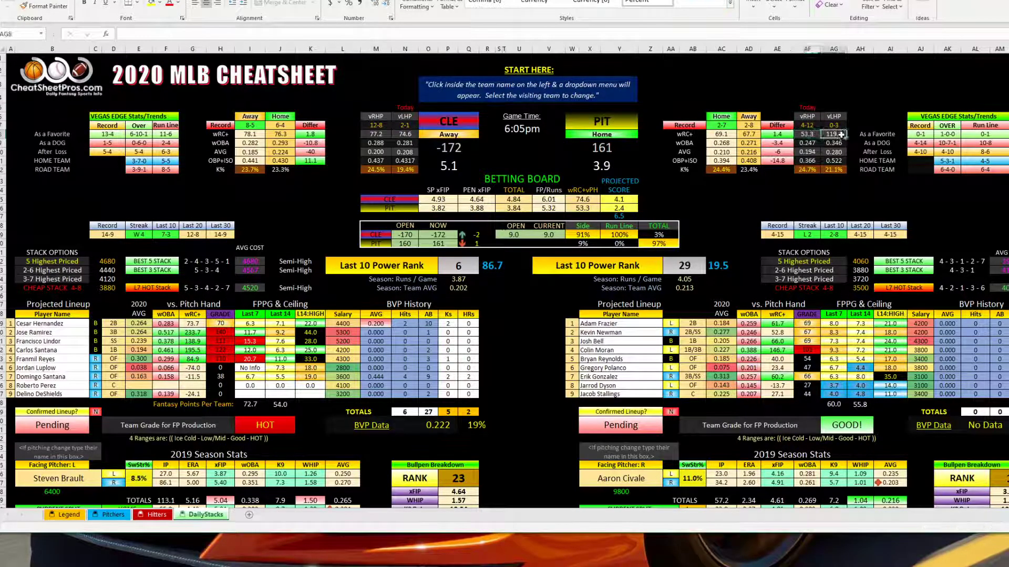
left_click(808, 136)
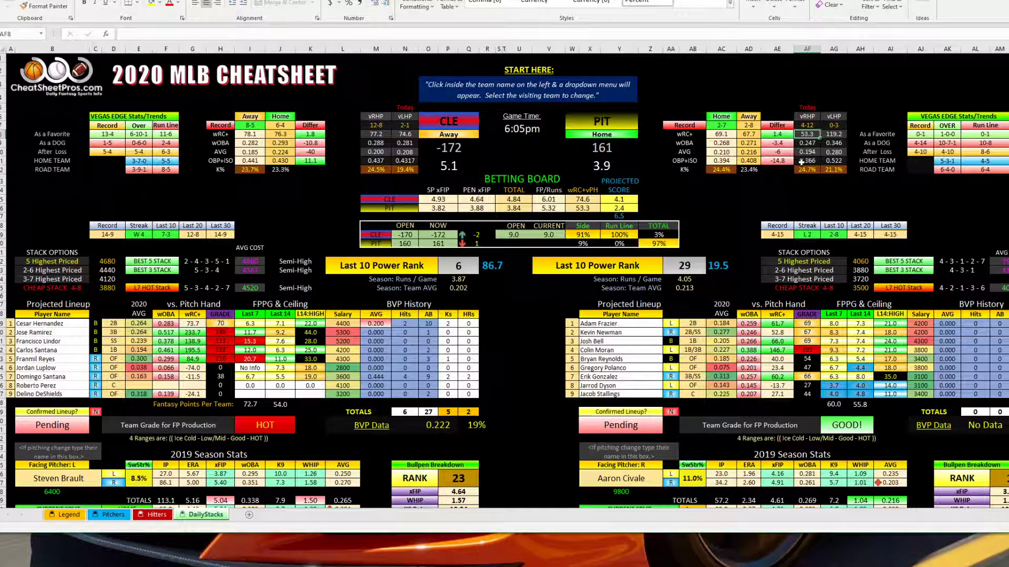
Step: Compare PIT's projected score and the combined projected total with the opening and current game totals and the TOTAL betting percentage
left_click(626, 211)
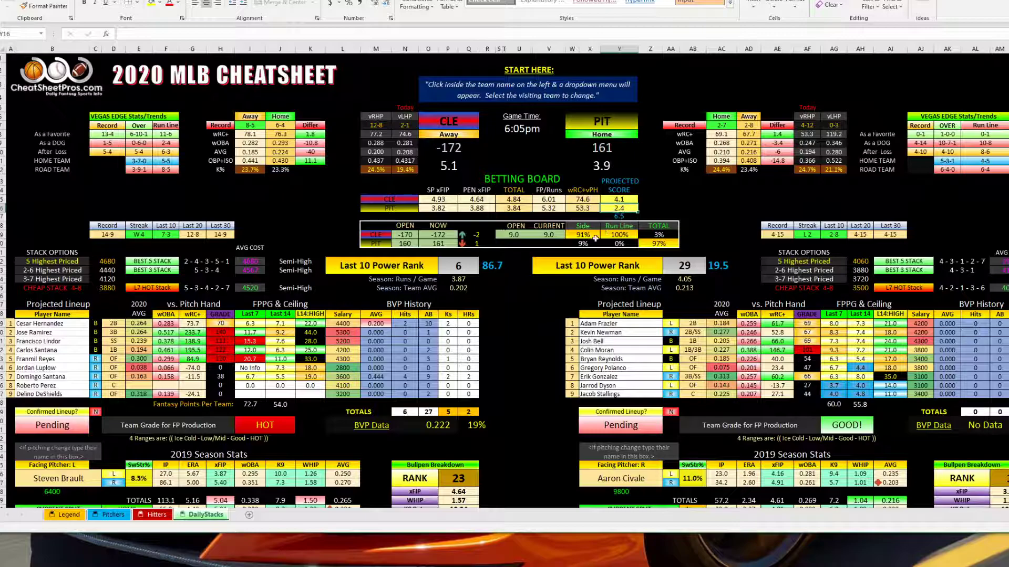
left_click(615, 217)
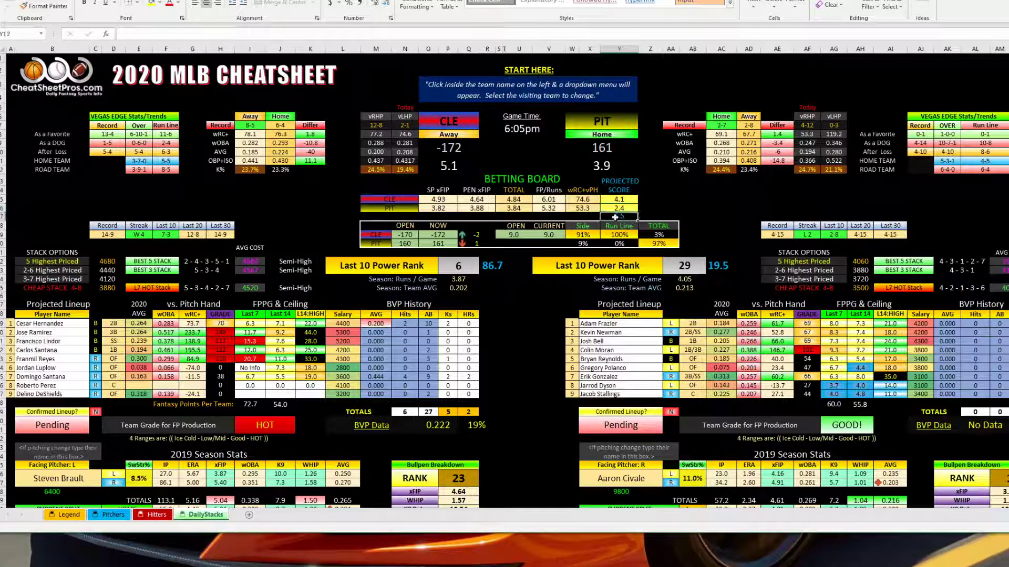
left_click_drag(512, 235, 548, 235)
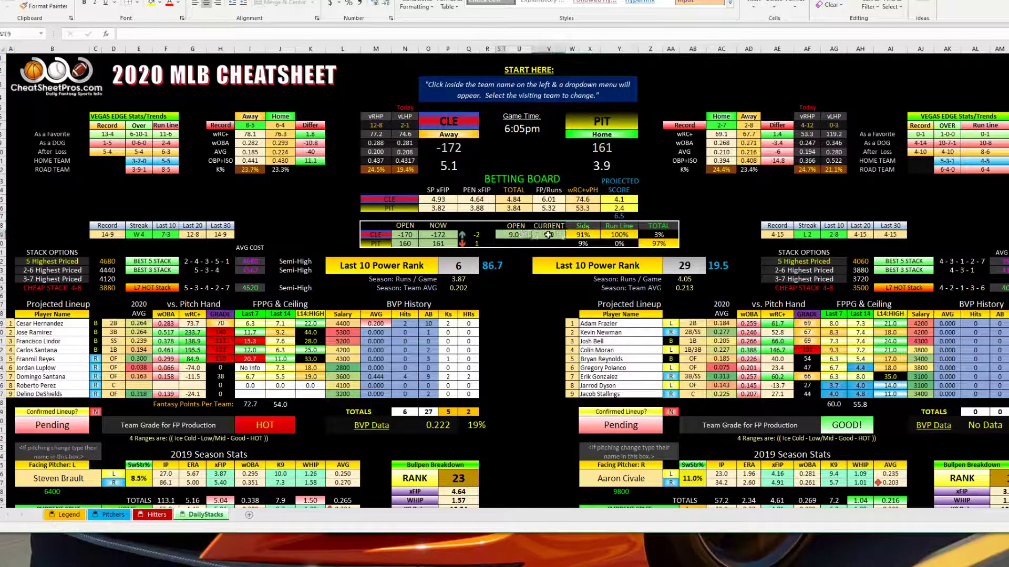
left_click(624, 217)
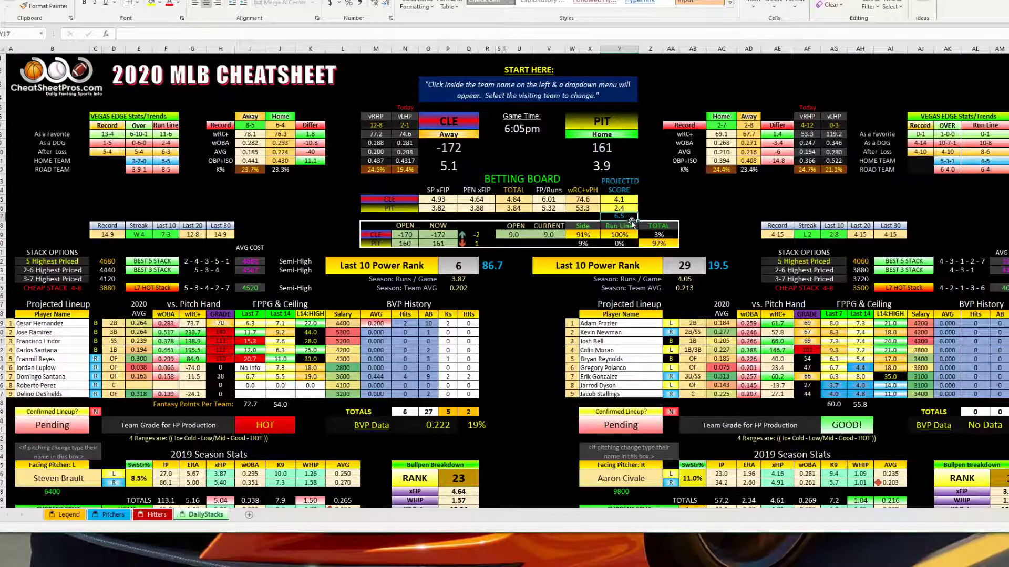
left_click(660, 245)
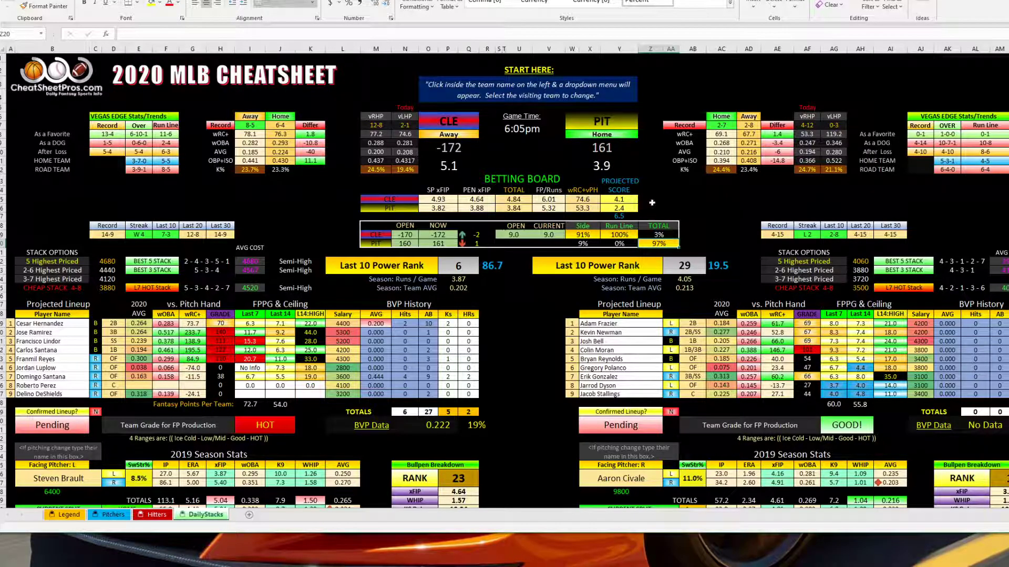
left_click(466, 121)
left_click(517, 307)
scroll(512, 344, "down", 8)
scroll(512, 346, "up", 8)
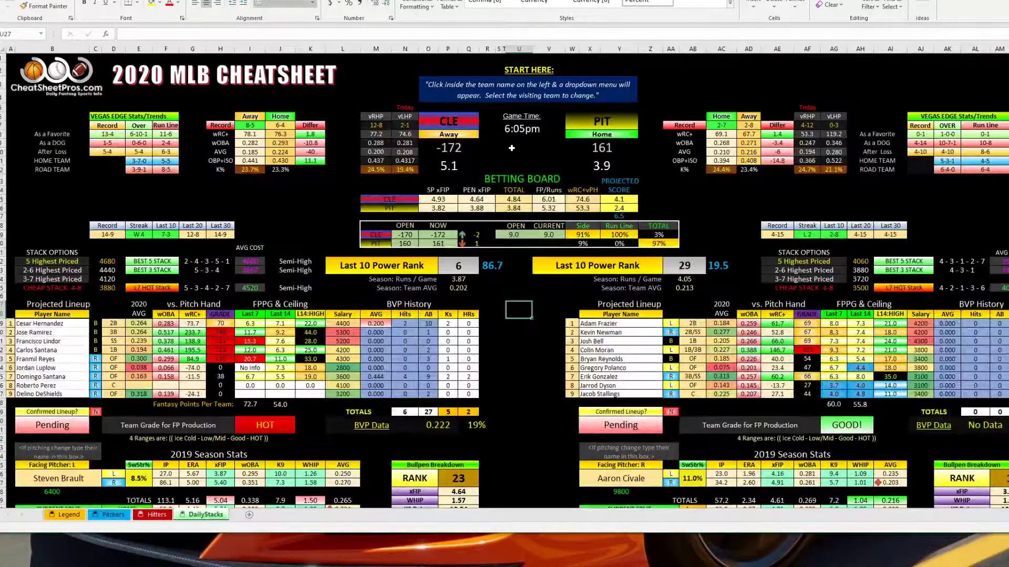